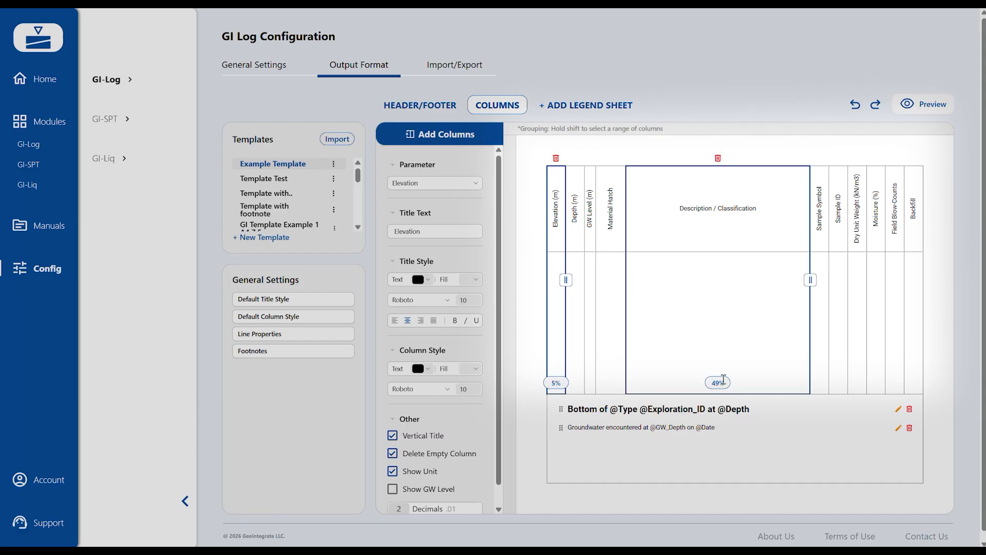
left_click(614, 328)
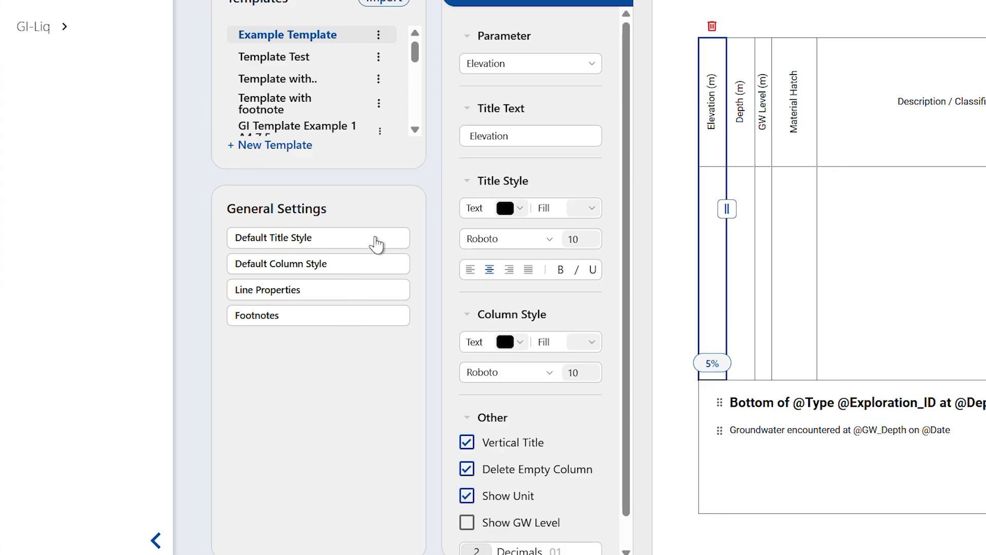
left_click(373, 240)
left_click(359, 268)
left_click(361, 268)
left_click(349, 316)
left_click(350, 317)
Step: Set the default title style's font size to 14 and apply it to the column titles
left_click(372, 240)
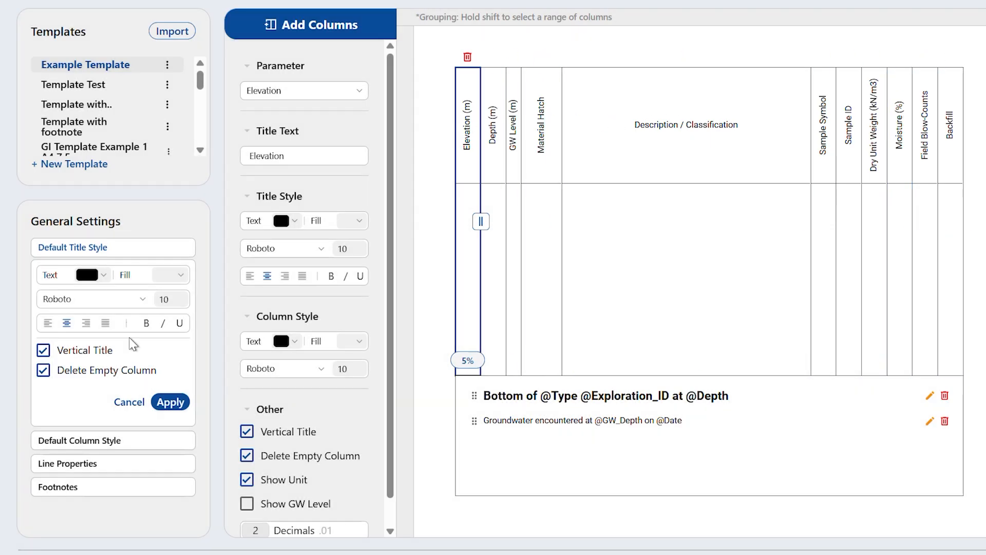
left_click(165, 301)
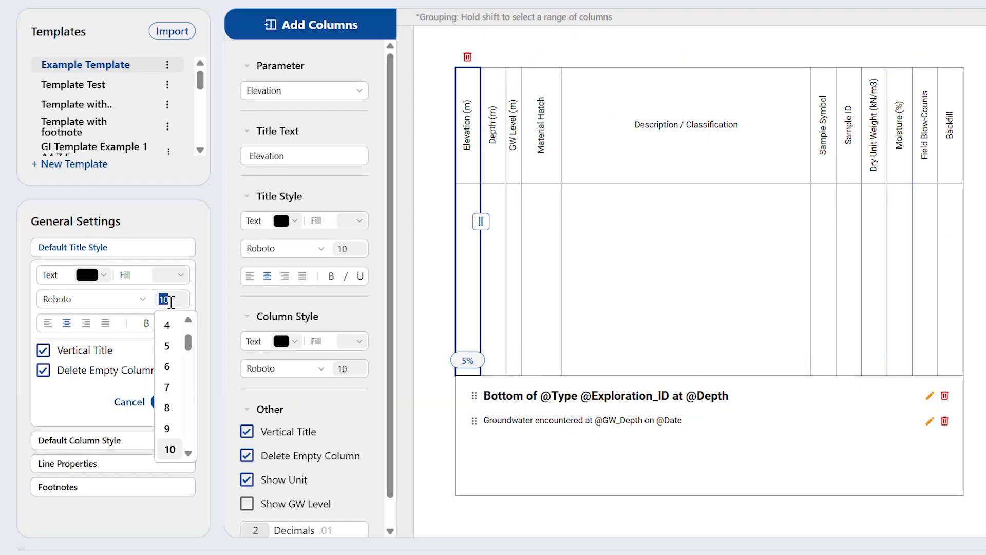
type("14")
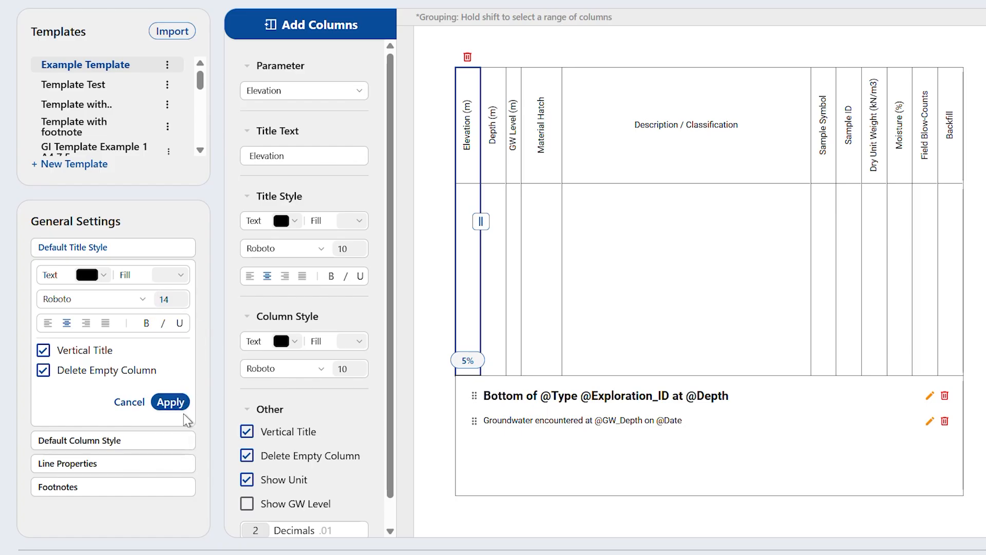
left_click(168, 403)
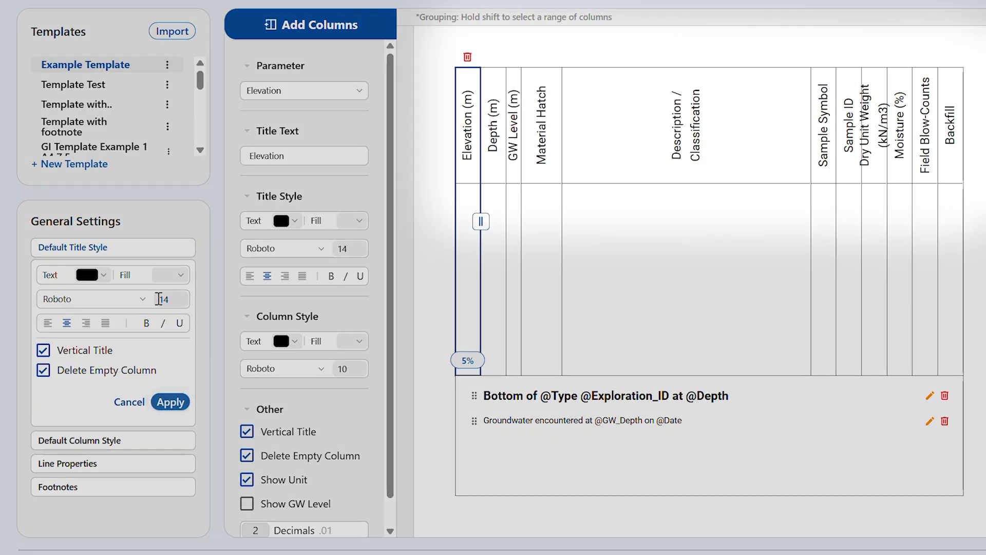
Step: Set the default title style's font size to 10 and apply it to the column titles
left_click(170, 298)
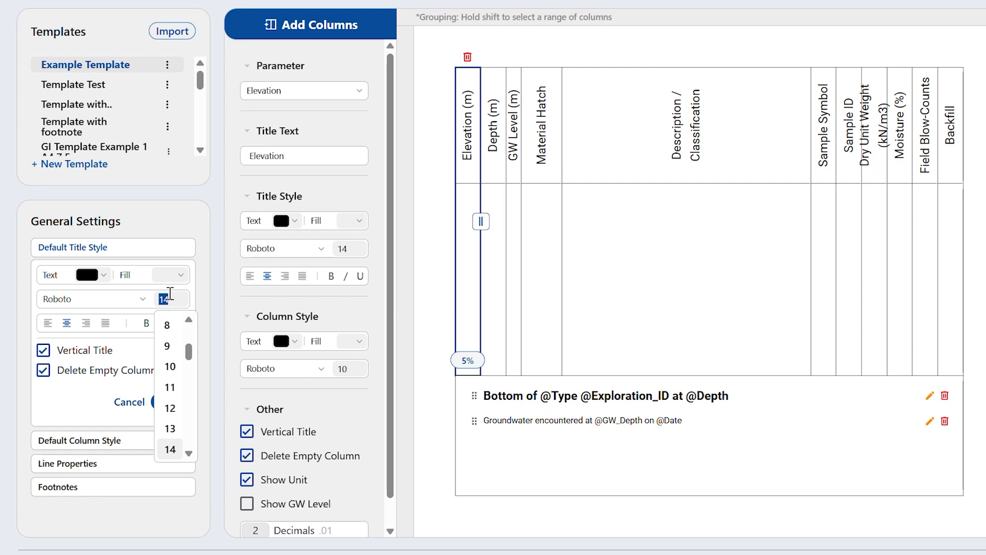
type("10")
left_click(171, 403)
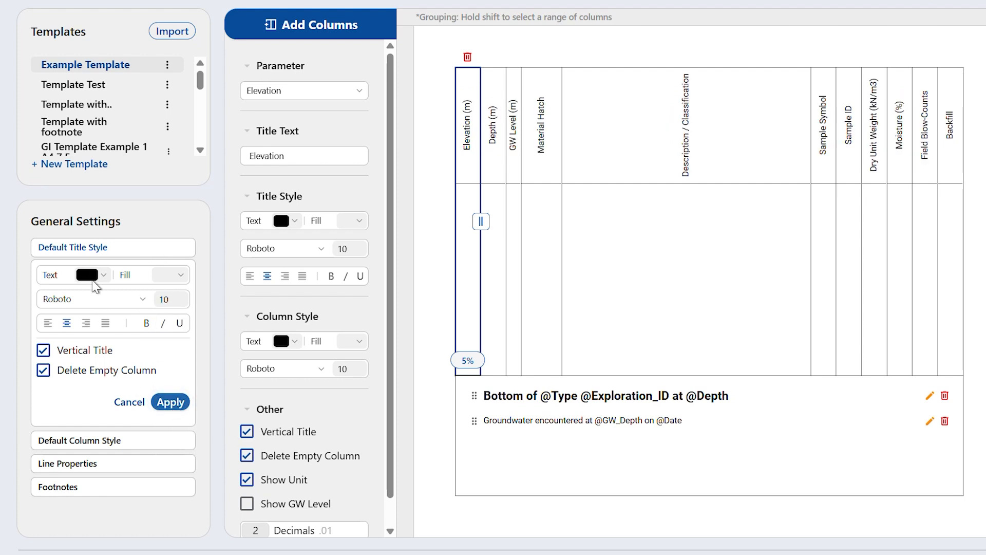
left_click(92, 275)
left_click(160, 279)
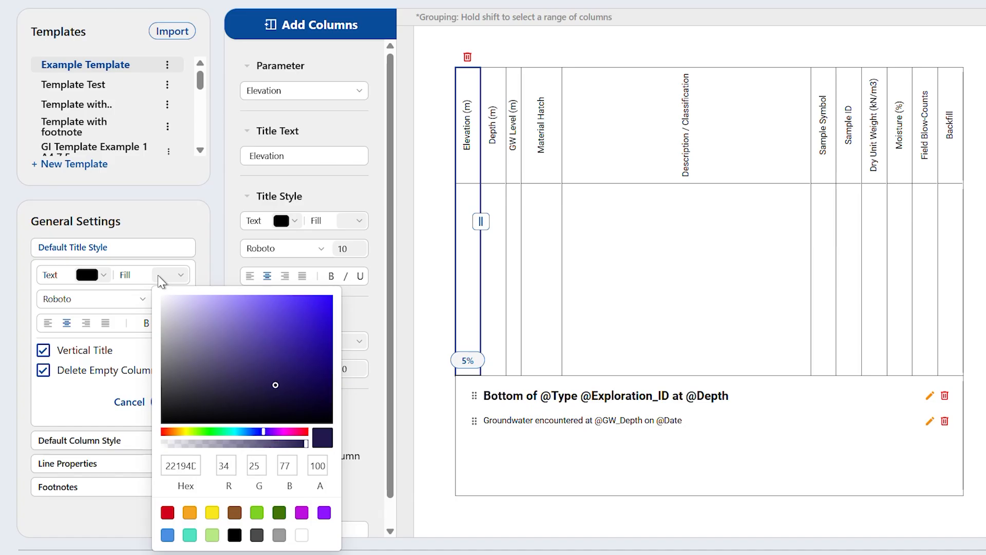
left_click(160, 279)
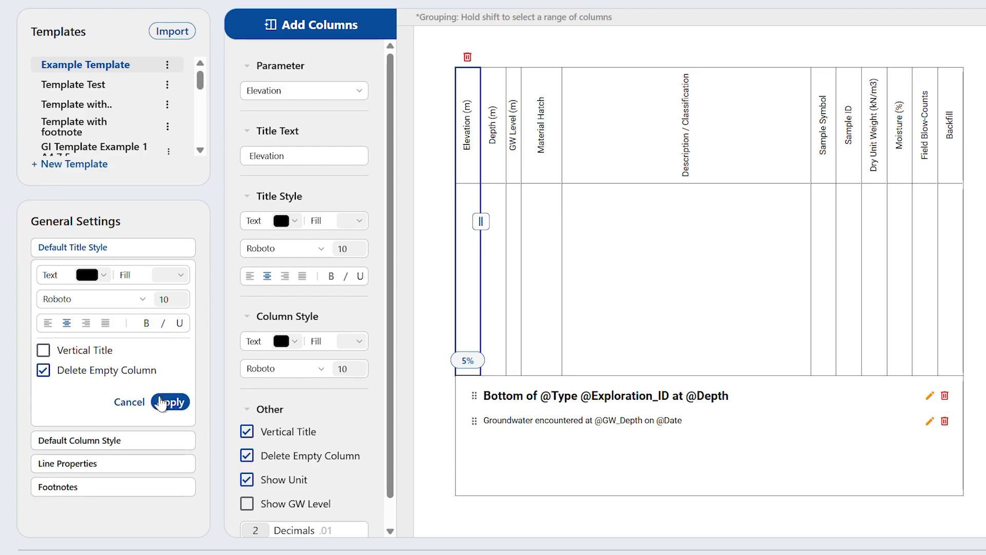
Step: Apply the default title style with Vertical Title off, and reapply it with Vertical Title on
left_click(162, 403)
left_click(43, 350)
left_click(162, 405)
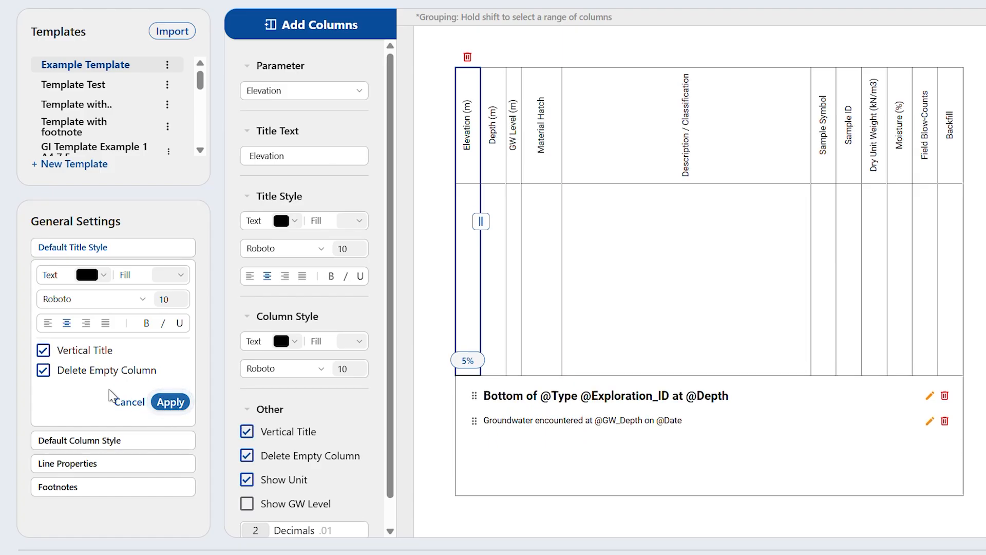
Step: Switch the default Delete Empty Column option off and on again, reapply the default title style and close its settings
left_click(44, 371)
left_click(46, 374)
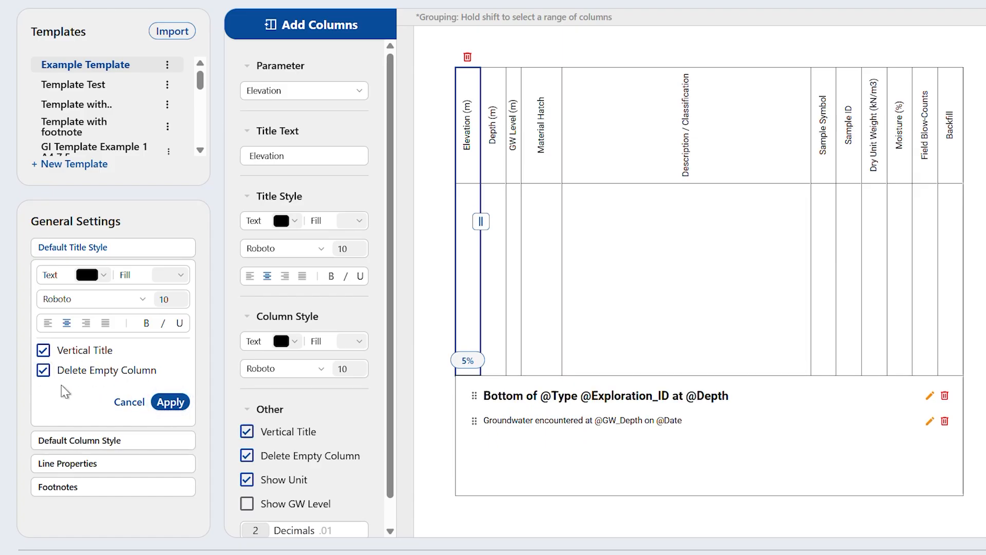
left_click(169, 403)
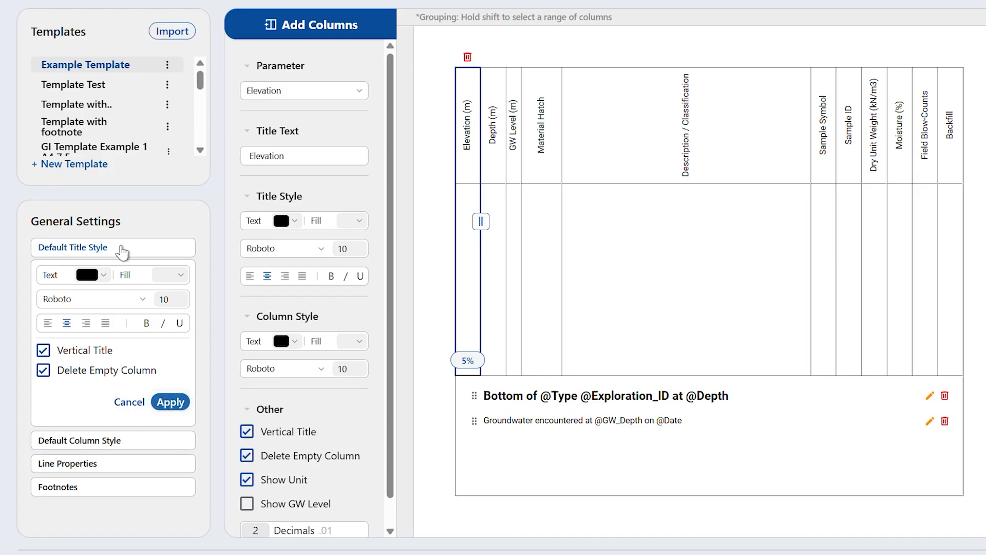
left_click(125, 253)
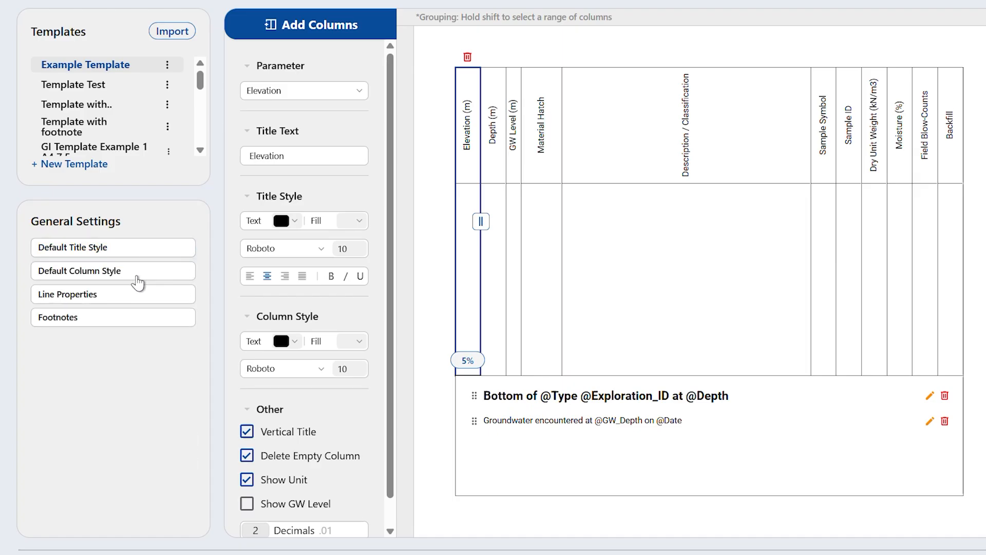
Step: Set the default column style's fill to dark green (417505) and apply it to all columns
left_click(135, 282)
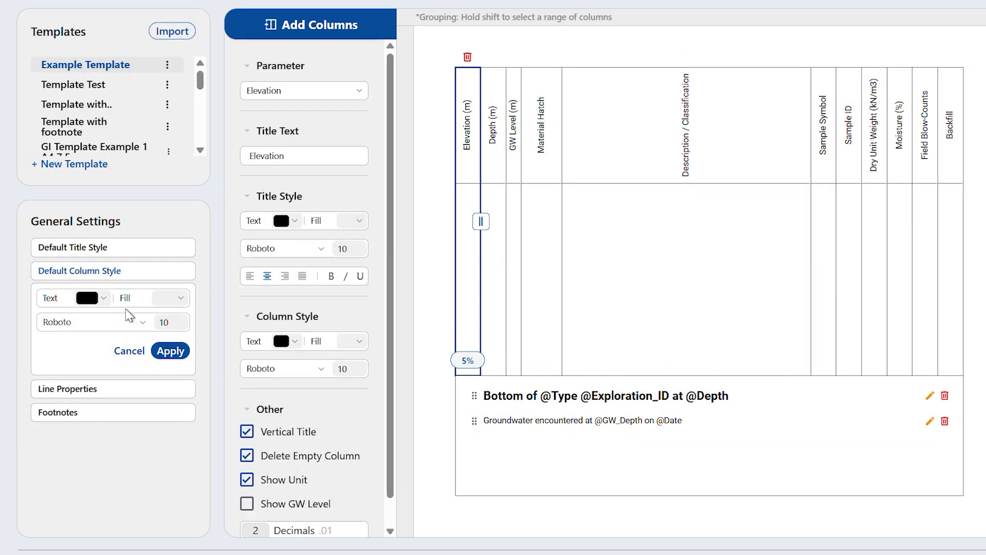
left_click(100, 298)
left_click(100, 298)
left_click(180, 298)
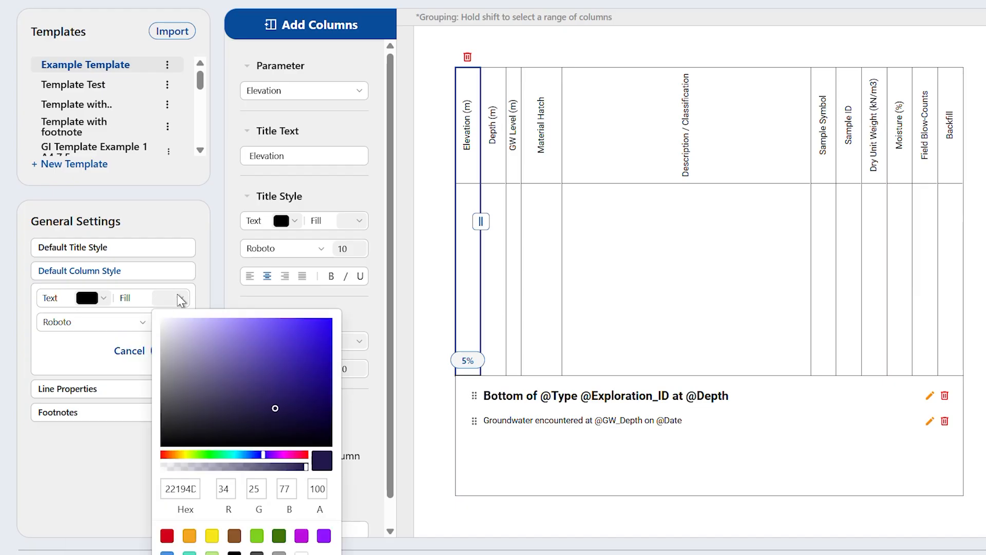
left_click(279, 540)
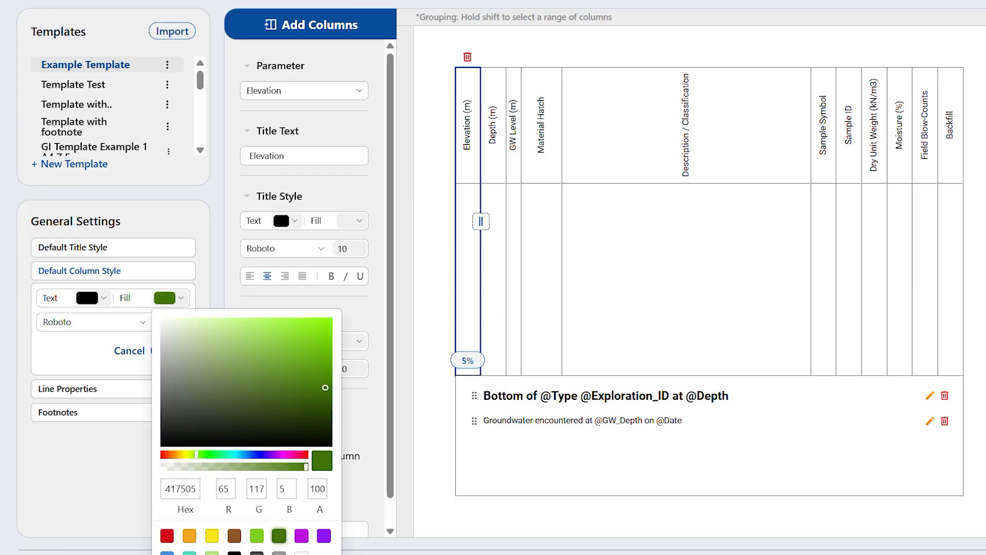
left_click(137, 403)
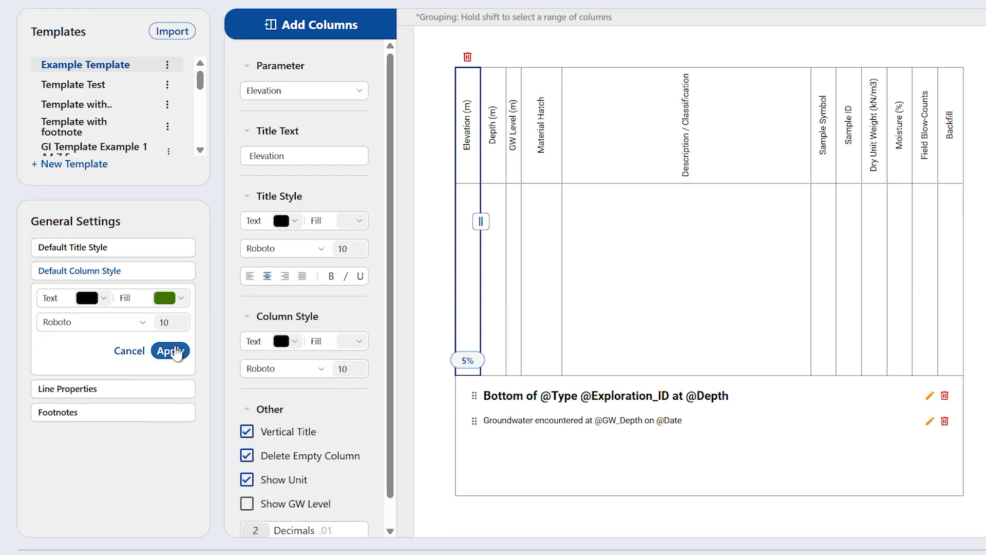
left_click(172, 351)
Step: Set the default column style's fill to white, apply it to all columns and close its settings
left_click(177, 300)
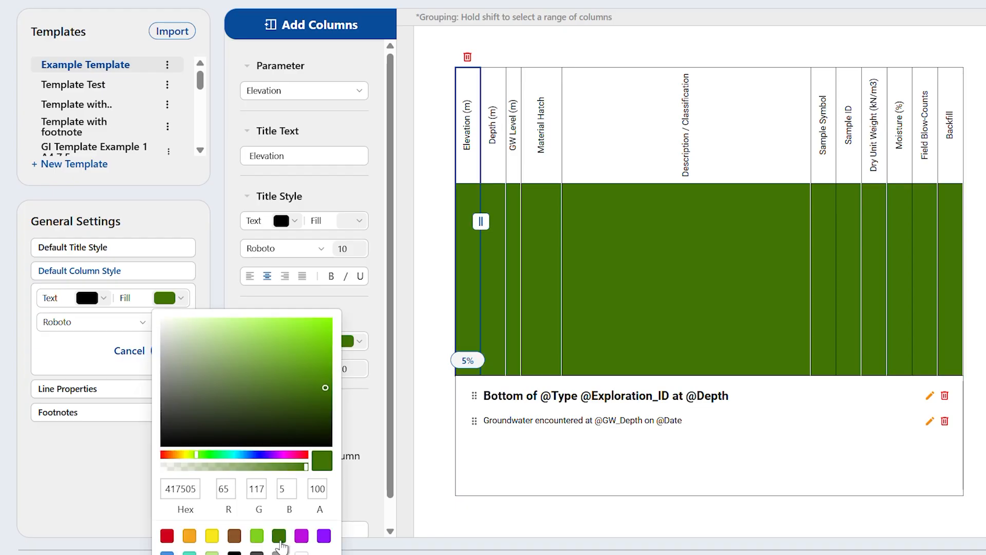
left_click(297, 553)
left_click(108, 356)
left_click(165, 356)
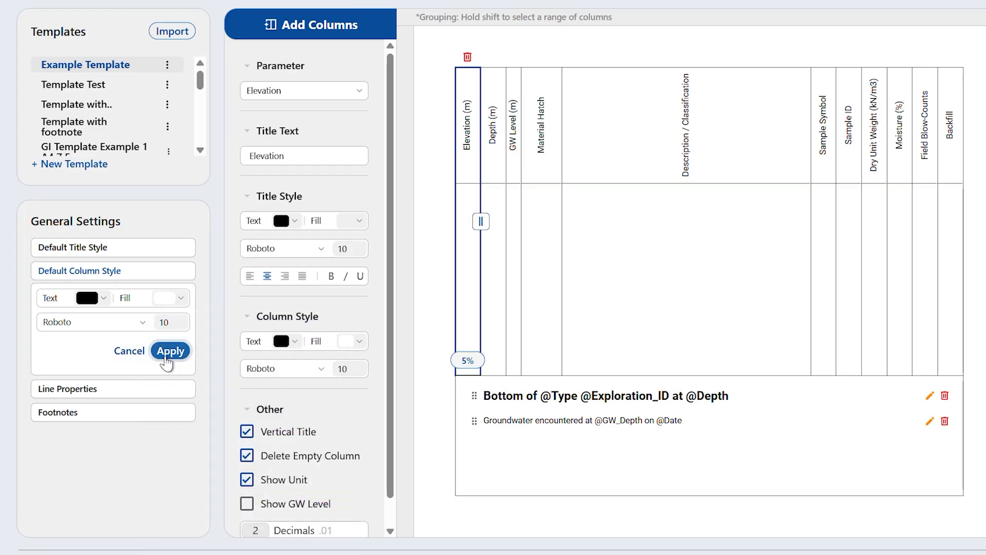
left_click(144, 273)
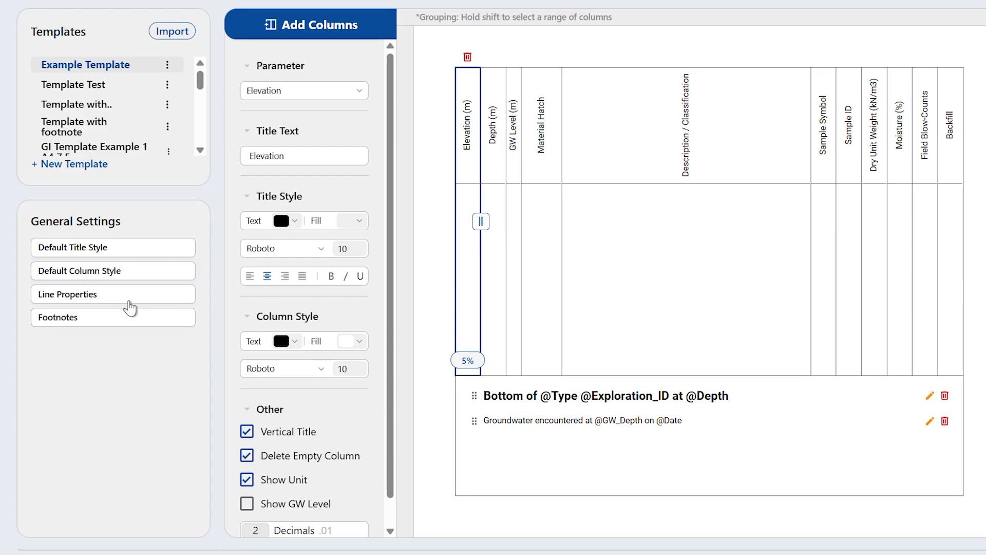
Step: Set the line thickness in the line properties to 2 and apply it to the log table
left_click(130, 301)
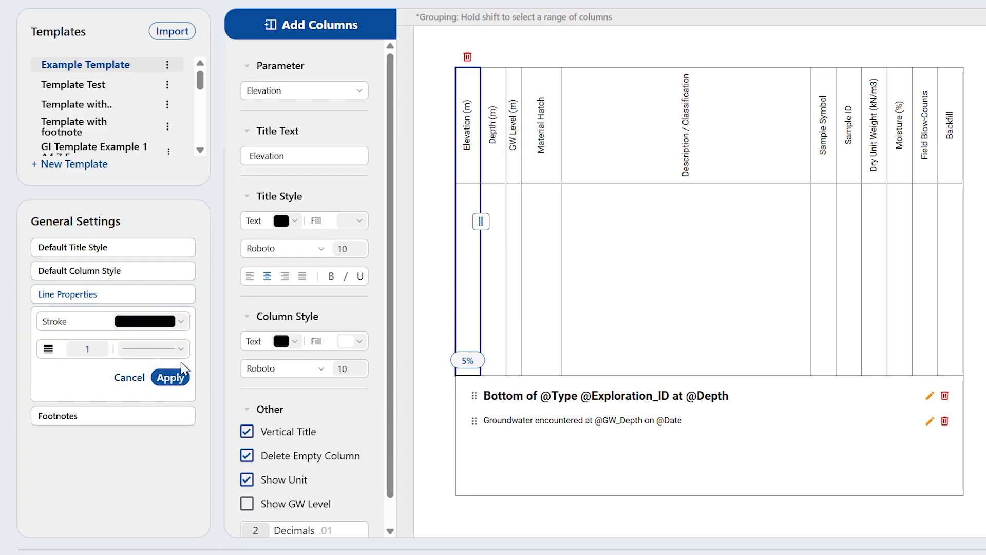
left_click(183, 351)
left_click(88, 348)
type("2")
left_click(170, 378)
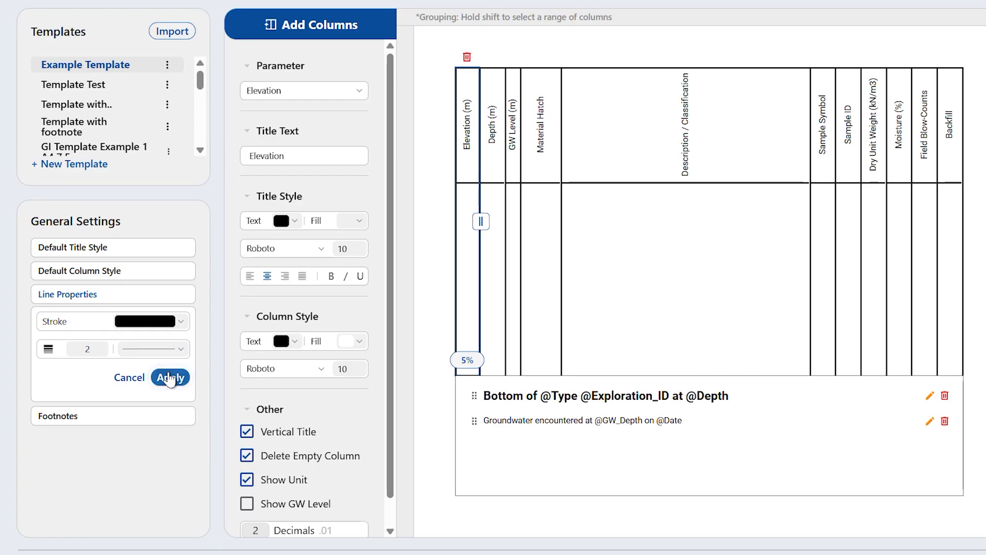
Step: Cancel the line thickness change and close the line properties
left_click(128, 377)
left_click(160, 381)
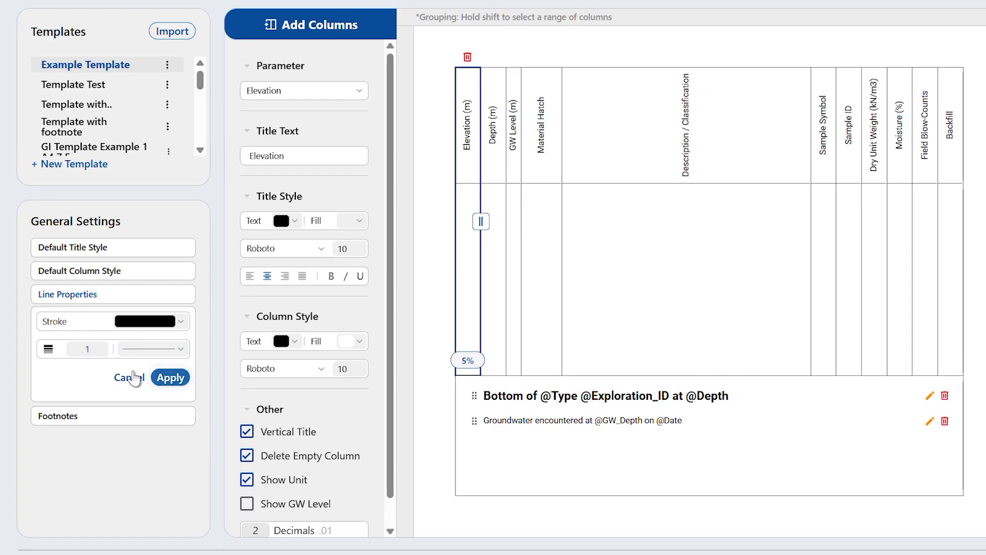
left_click(92, 297)
Step: Open the termination footnote for editing and delete everything after "Bottom of", checking which parameters can be added
left_click(136, 319)
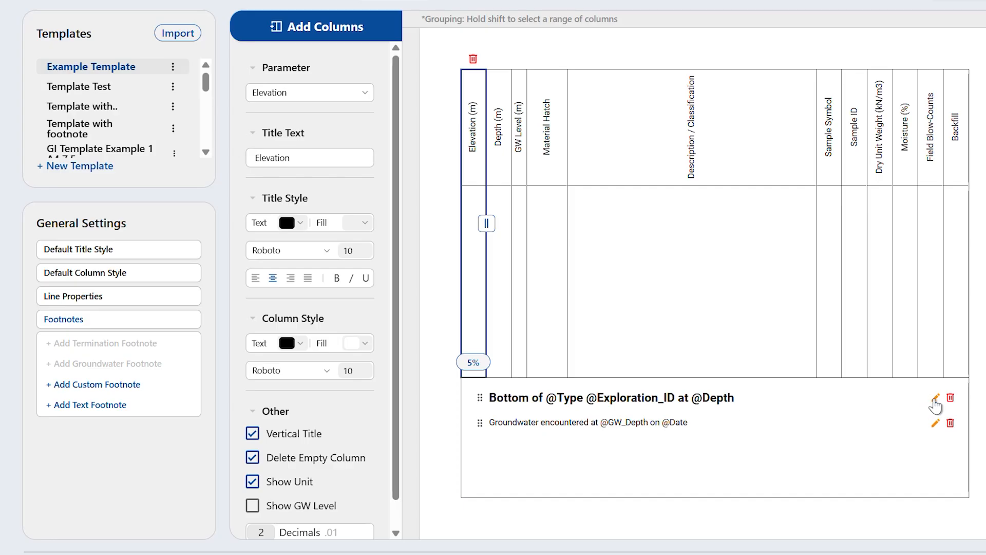
left_click(935, 399)
mouse_move(746, 276)
left_mouse_down()
mouse_move(486, 273)
mouse_move(464, 304)
mouse_move(489, 255)
mouse_move(745, 263)
left_mouse_up()
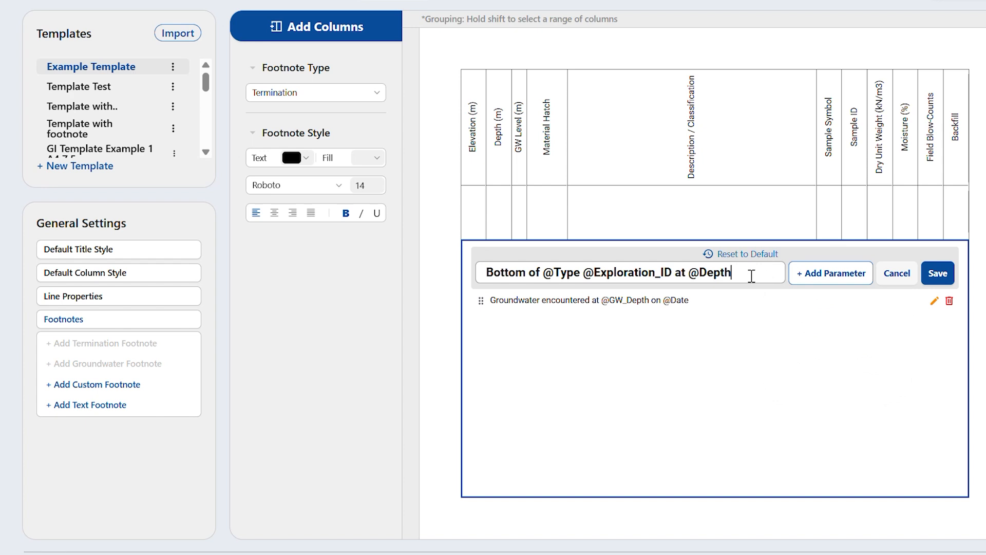
left_click_drag(749, 273, 546, 275)
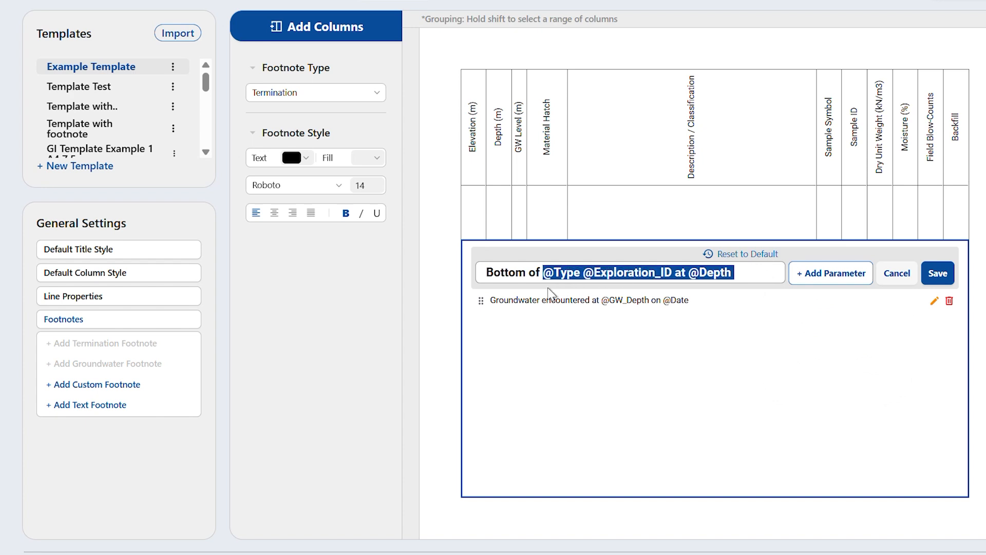
key("BackSpace")
type("@")
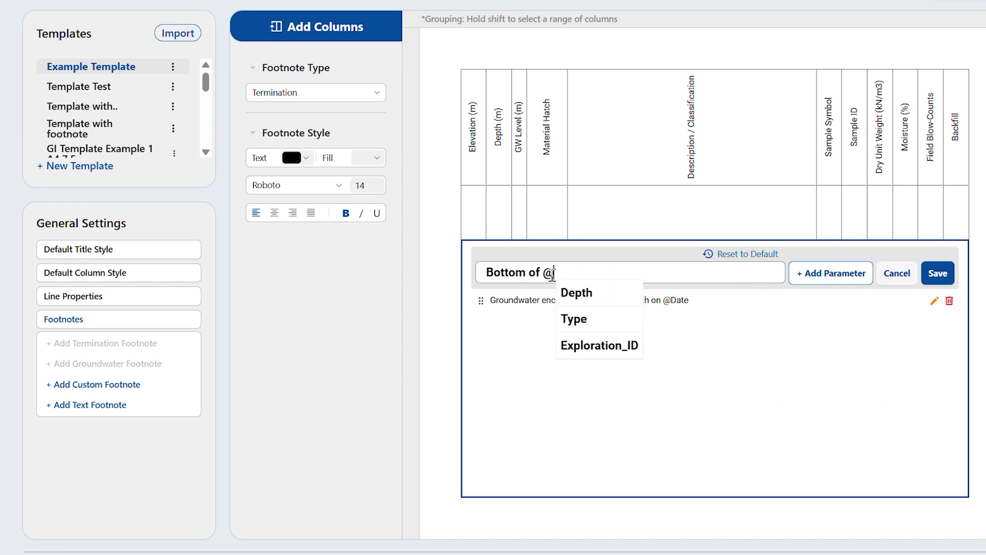
left_click(850, 284)
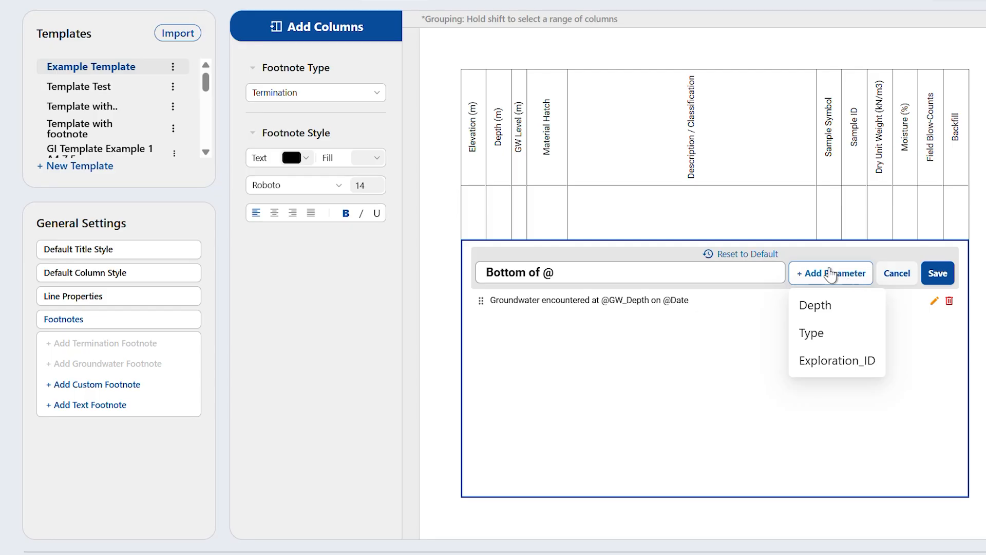
left_click(704, 275)
key("BackSpace")
mouse_move(791, 282)
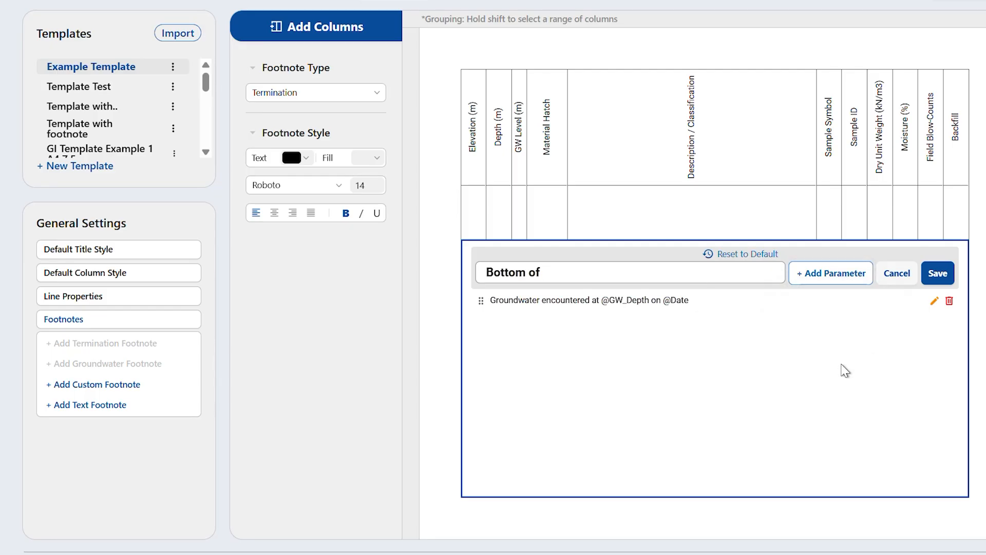
type("@")
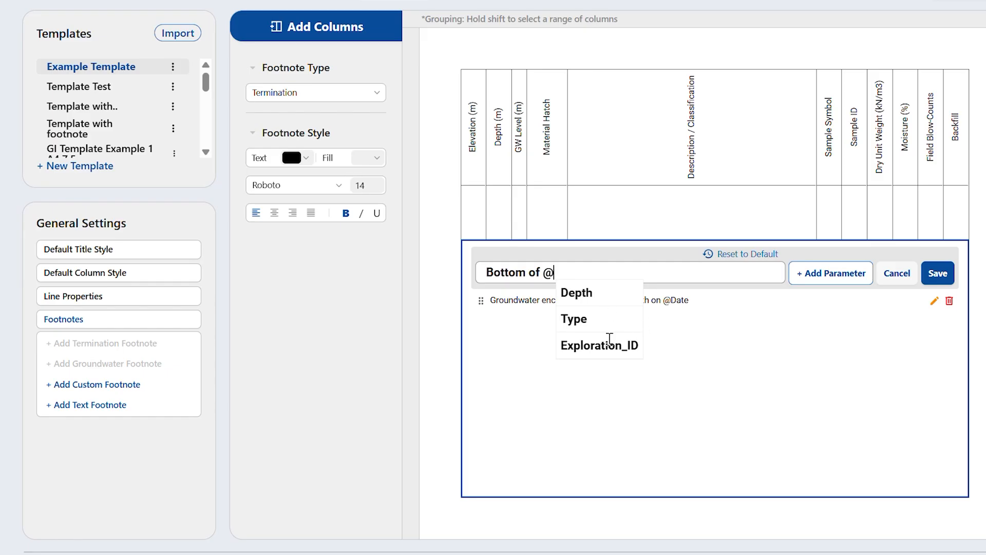
left_click(608, 321)
type("@")
left_click(647, 345)
type("@Exploration_ID  @")
left_click(711, 293)
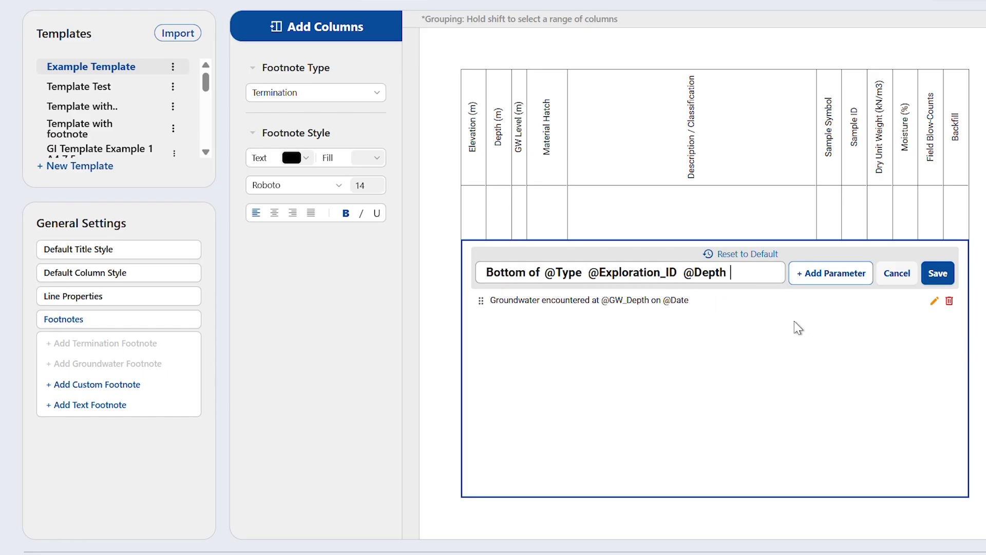
left_click(939, 273)
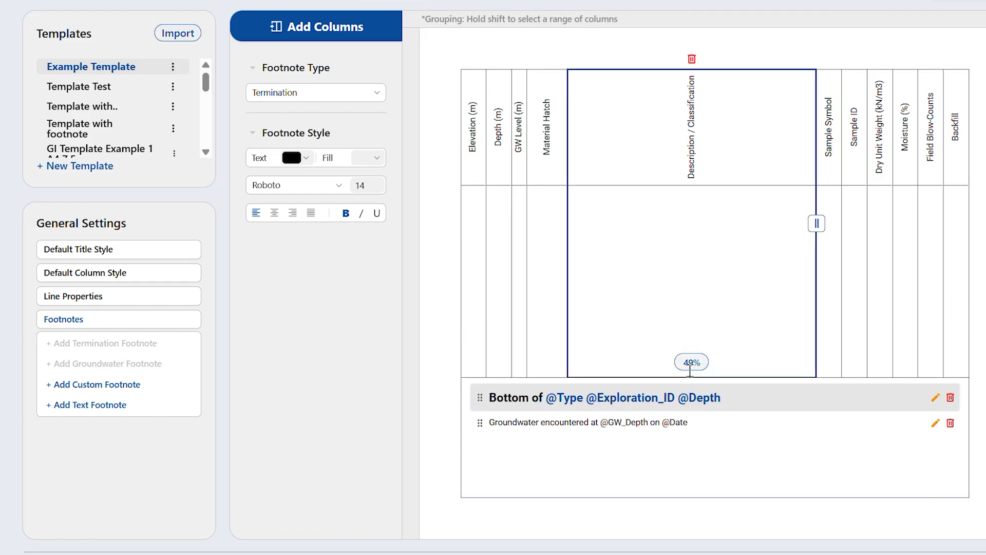
Step: Reopen the termination footnote for editing, select its whole text and view the text colour options
scroll(747, 442, "down", 1)
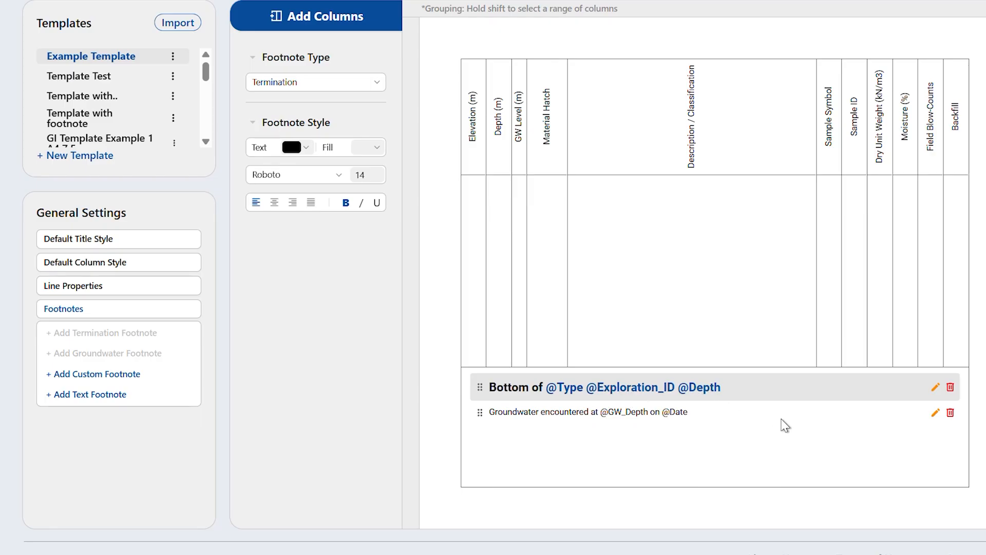
left_click(937, 389)
left_click_drag(740, 263, 470, 287)
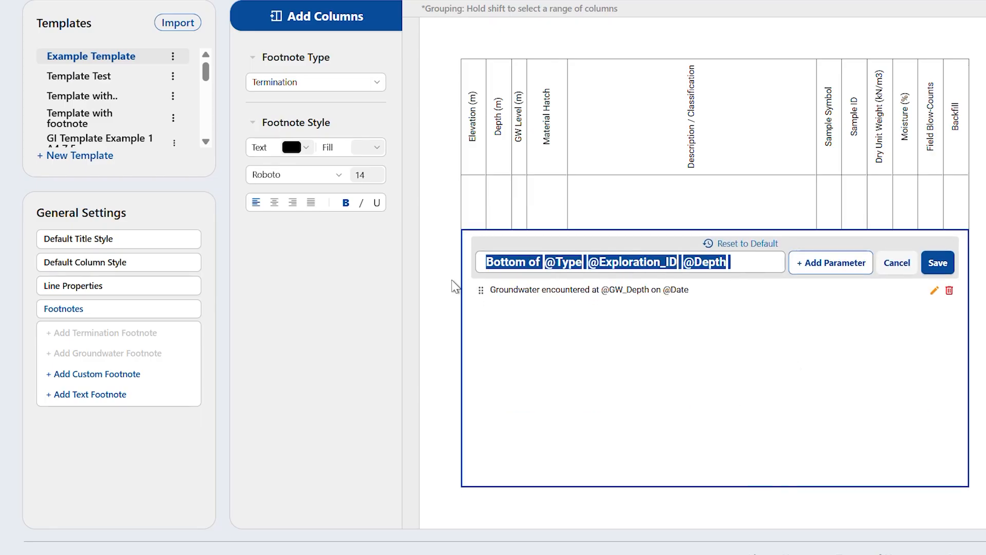
left_click(308, 148)
left_click(309, 147)
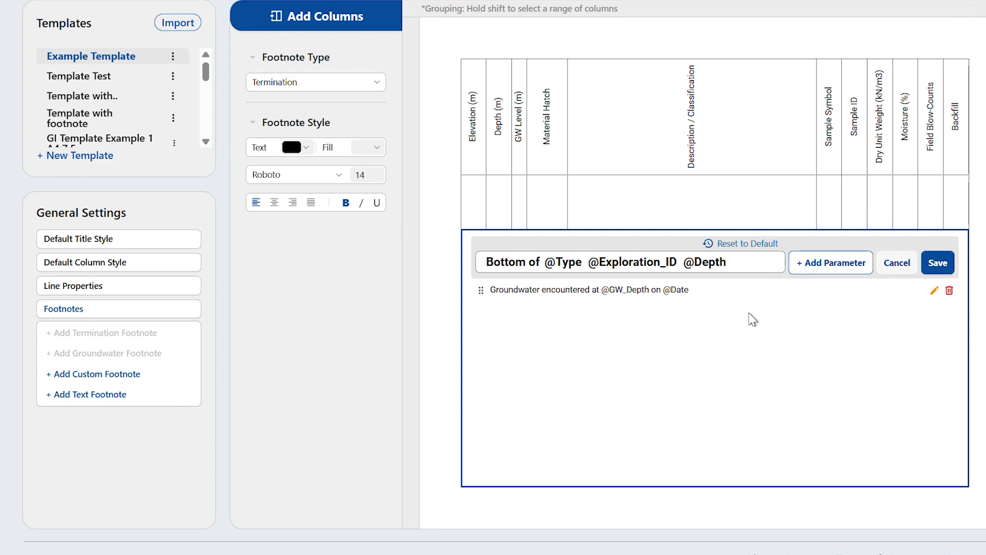
Step: Save the termination footnote, open the groundwater footnote for editing and view which parameters can be added to it
left_click(939, 263)
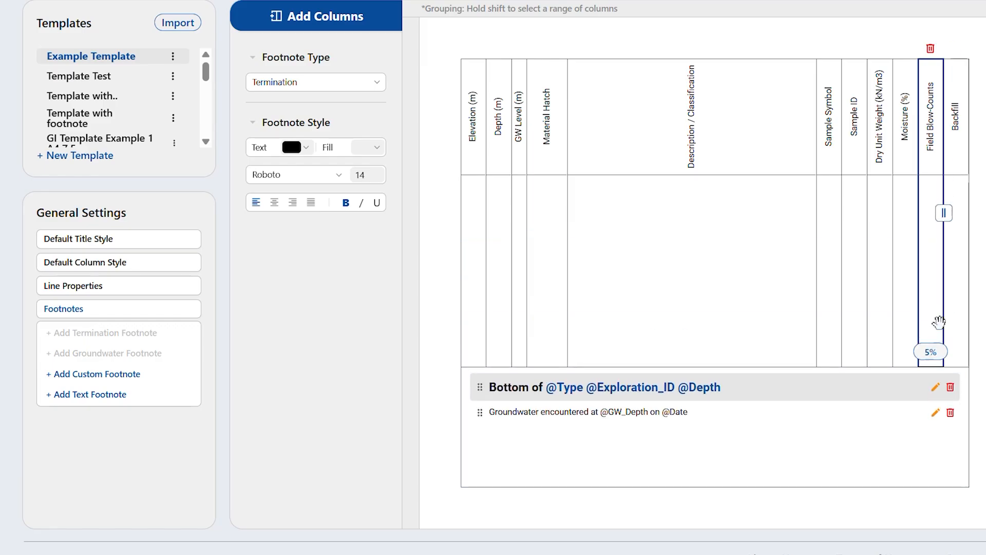
left_click(935, 413)
left_click_drag(687, 290, 469, 299)
left_click(678, 350)
left_click(821, 290)
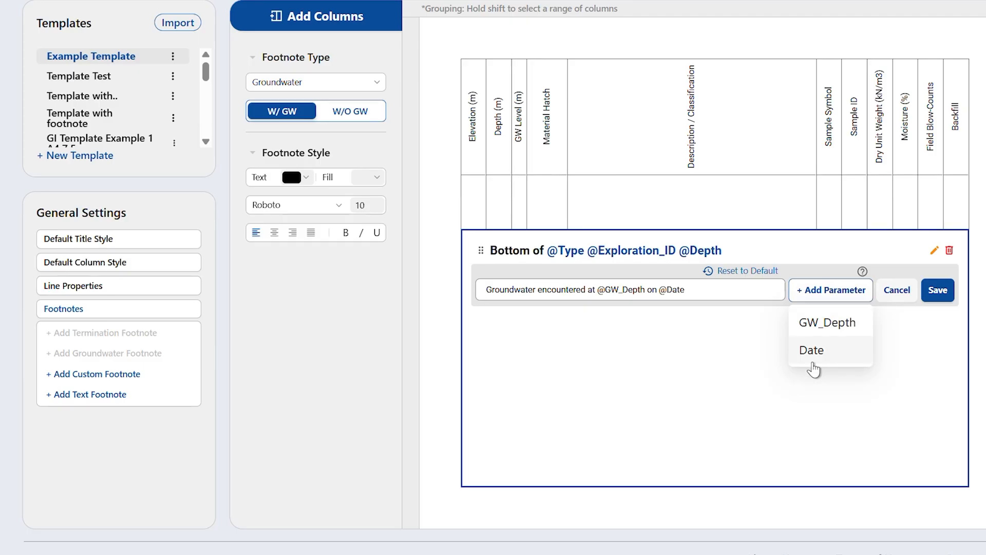
left_click(768, 365)
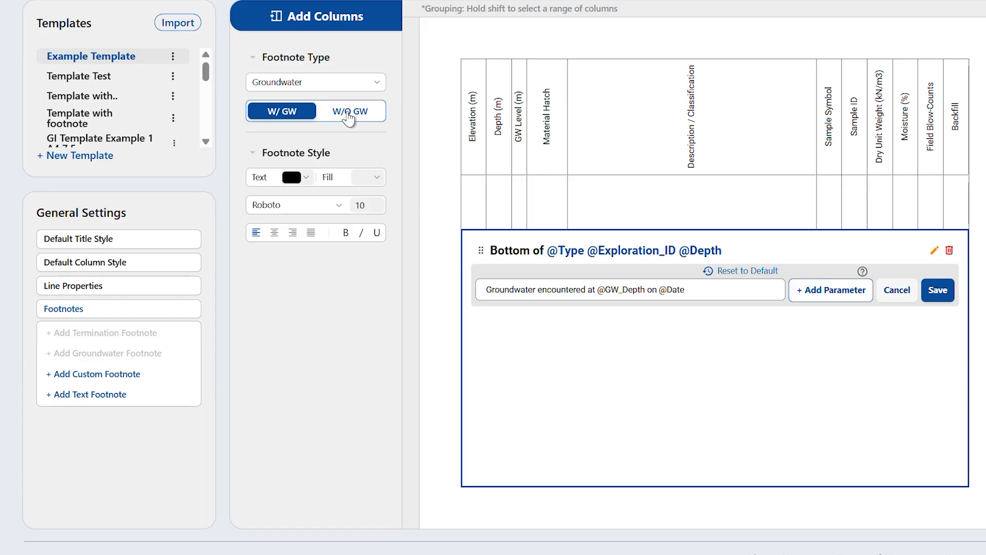
Step: Check the groundwater footnote's W/O GW wording, save the footnote and switch it back to the W/ GW version
left_click(347, 113)
left_click(286, 118)
left_click(349, 116)
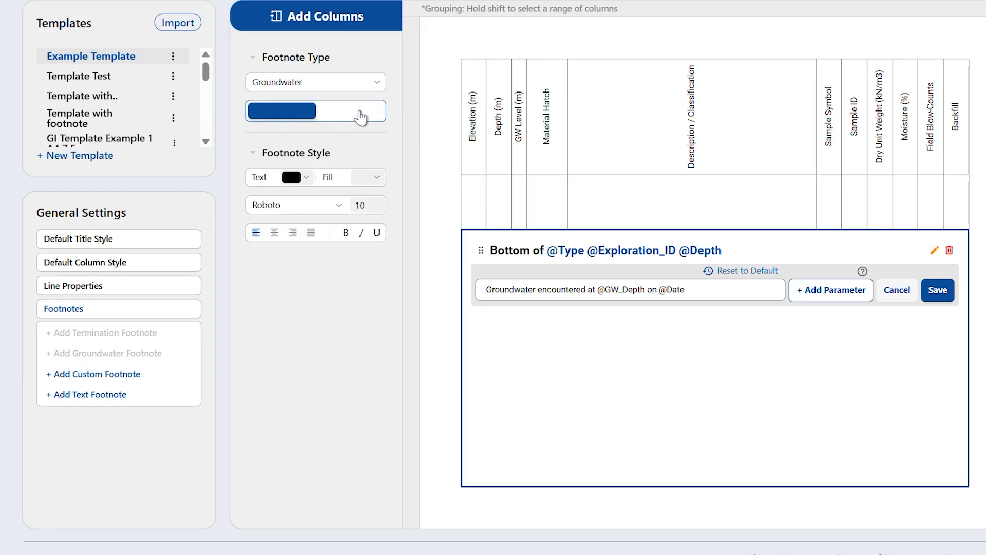
left_click_drag(701, 288, 475, 307)
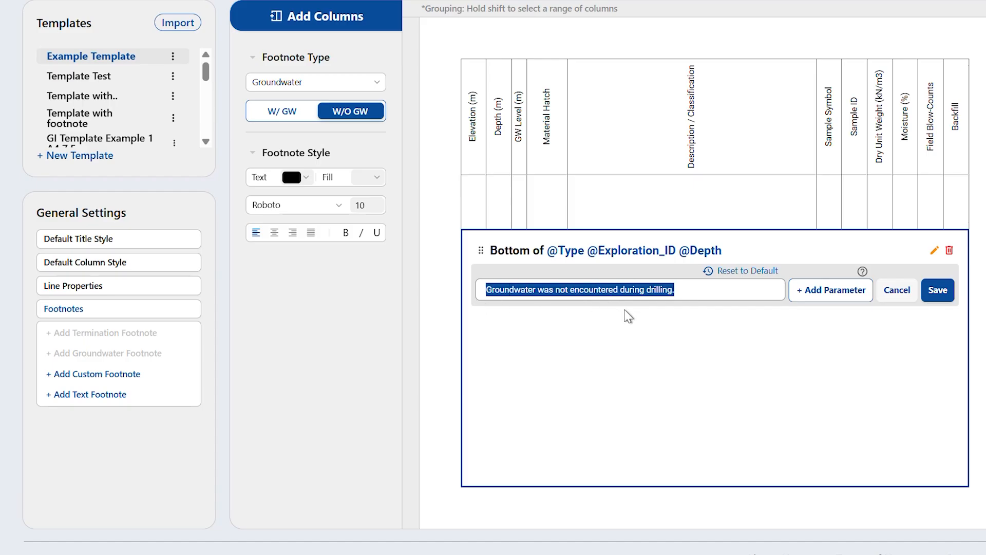
left_click(938, 291)
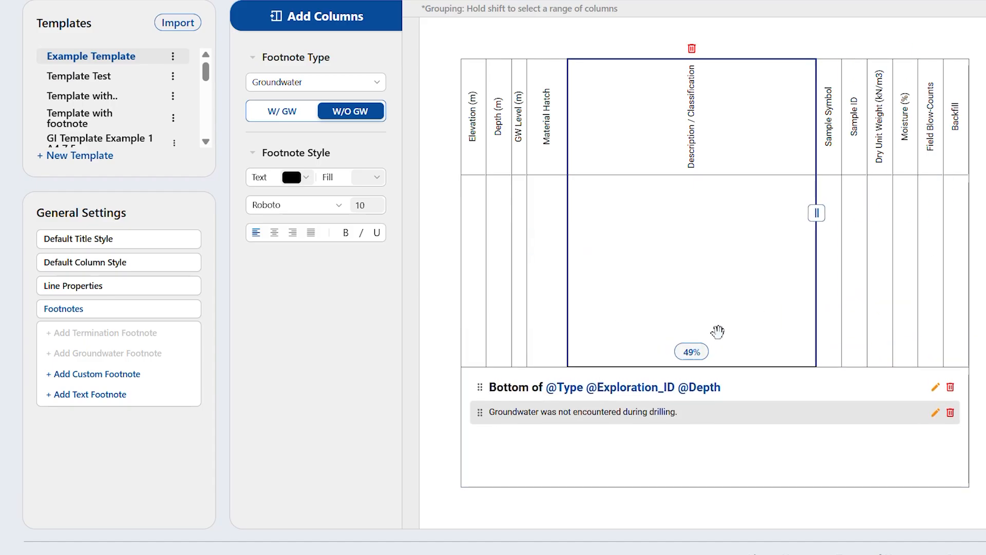
left_click(293, 123)
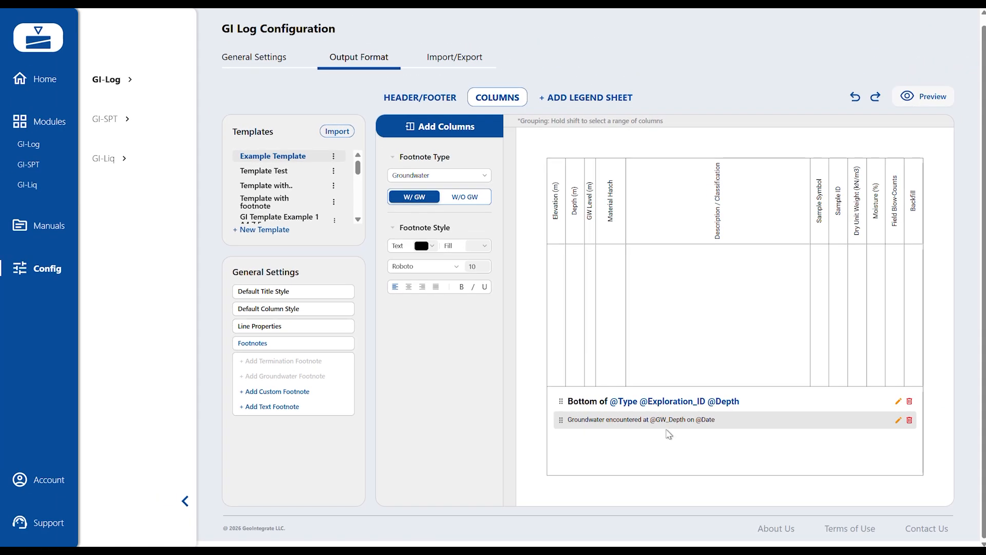
left_click(669, 434)
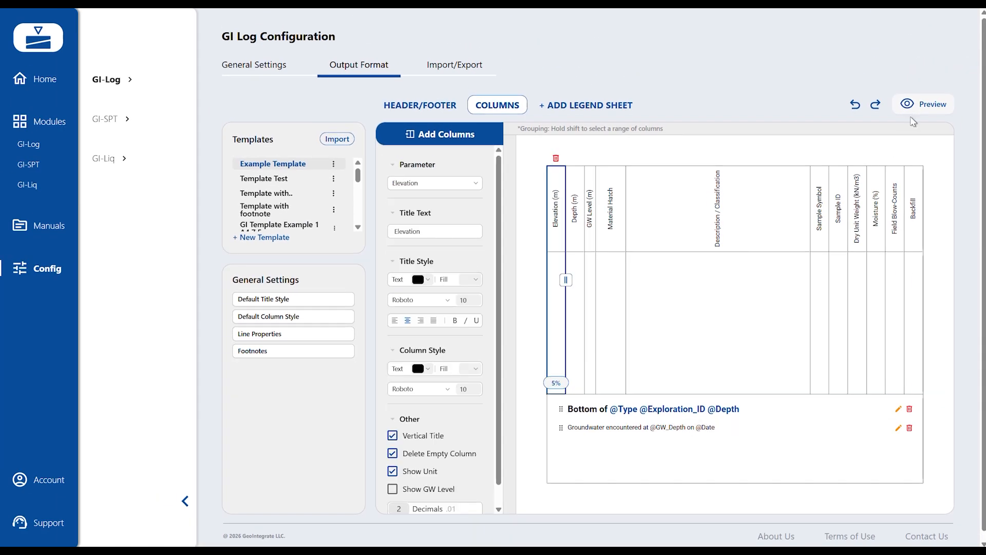
Step: Preview the template's PDF output, check the footnotes below the columns and close the preview
left_click(923, 104)
scroll(429, 404, "down", 5)
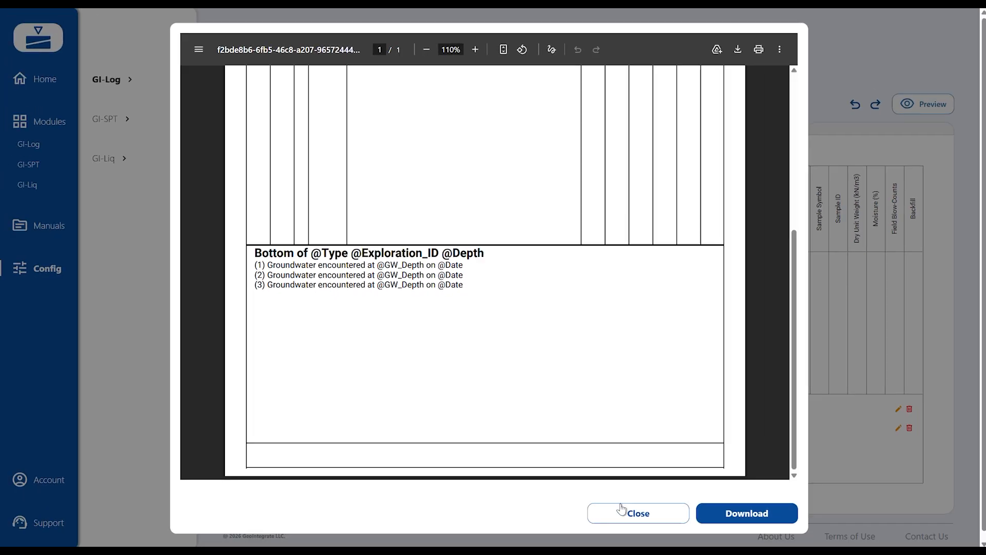
left_click(624, 511)
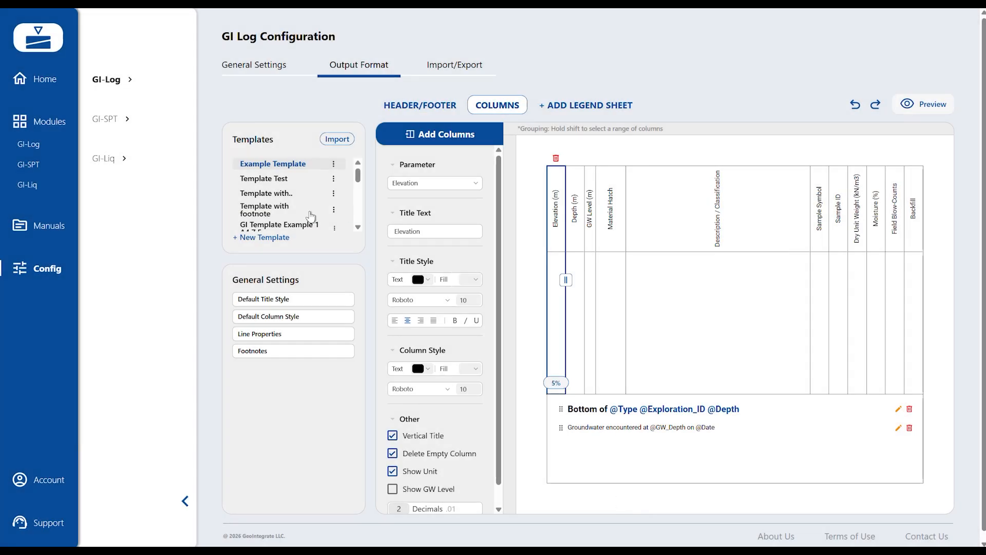
Step: Open the groundwater data of exploration Boring 01 in the GI-Log project Test01
left_click(57, 144)
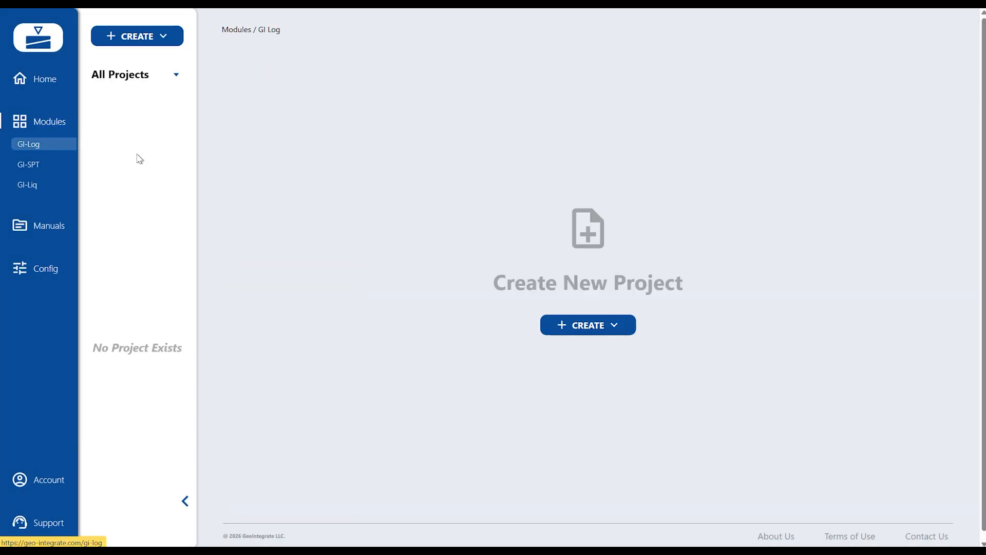
left_click(127, 133)
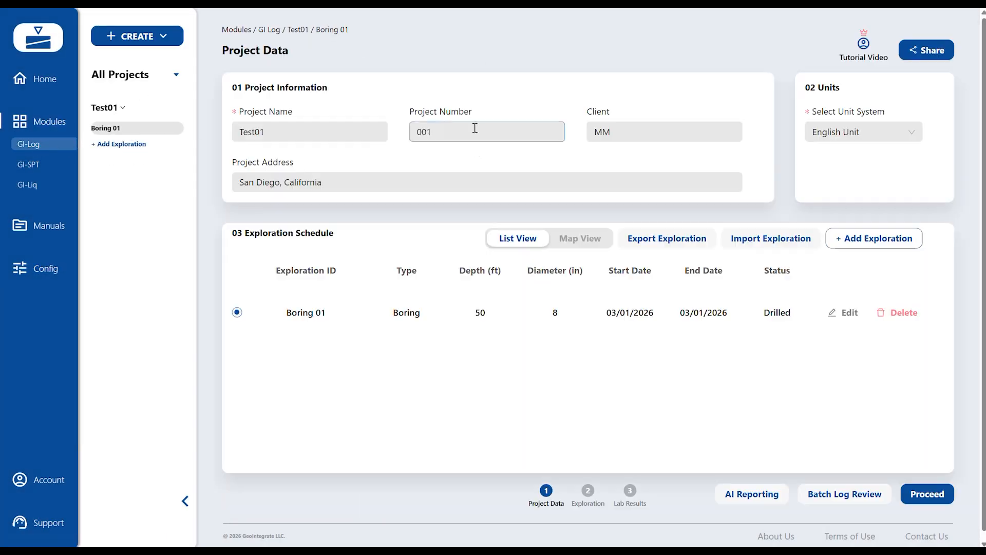
left_click(948, 492)
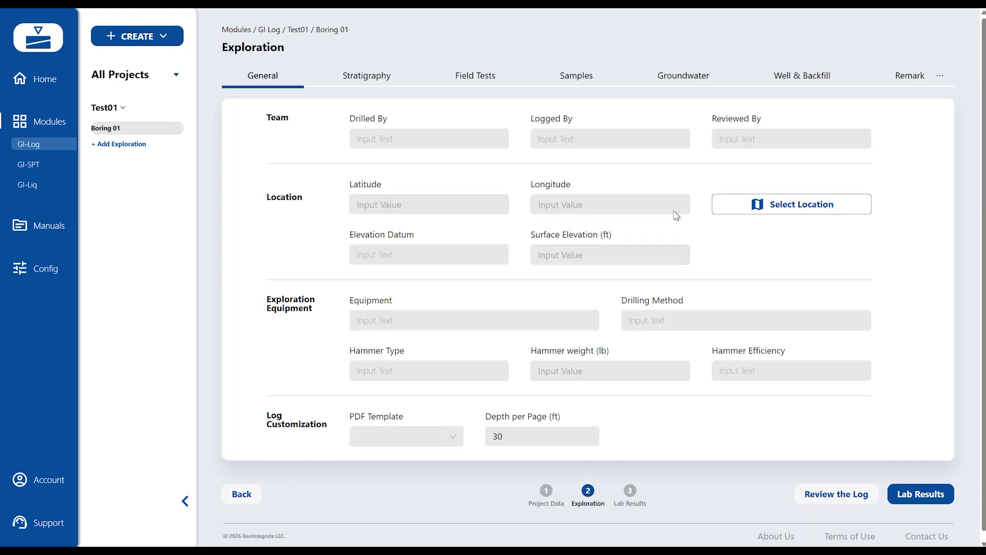
left_click(689, 80)
Step: Exclude the 01:00:00 and 02:00:00 groundwater readings from the log and save both rows
left_click(873, 186)
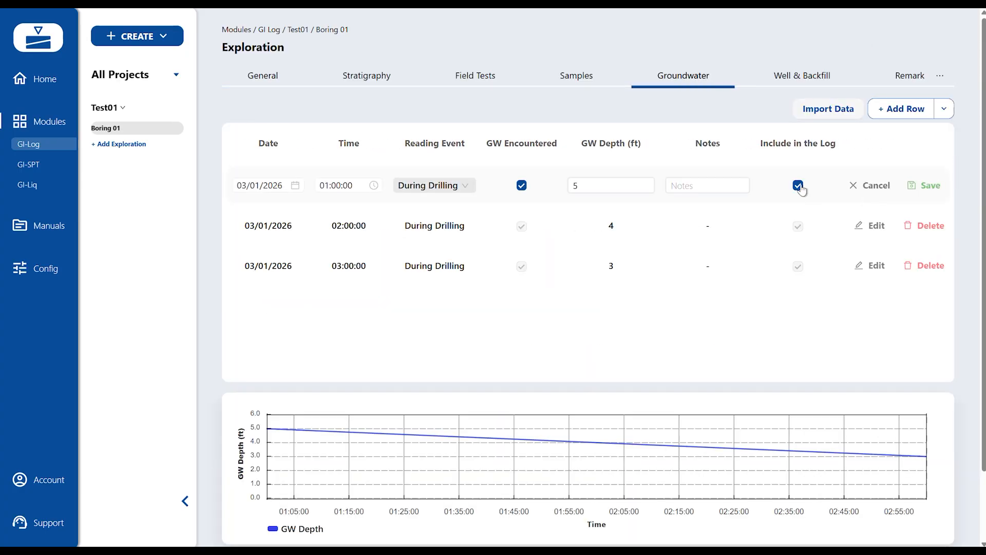
left_click(868, 226)
left_click(927, 190)
left_click(929, 226)
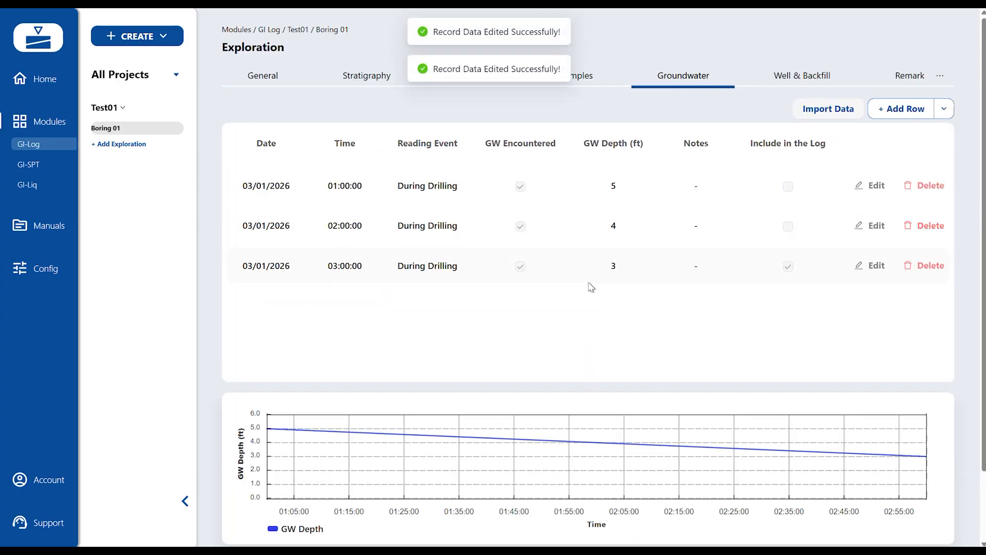
Step: Review the log of Boring 01, check the footnotes at the end of its last page and close the log
scroll(873, 514, "down", 3)
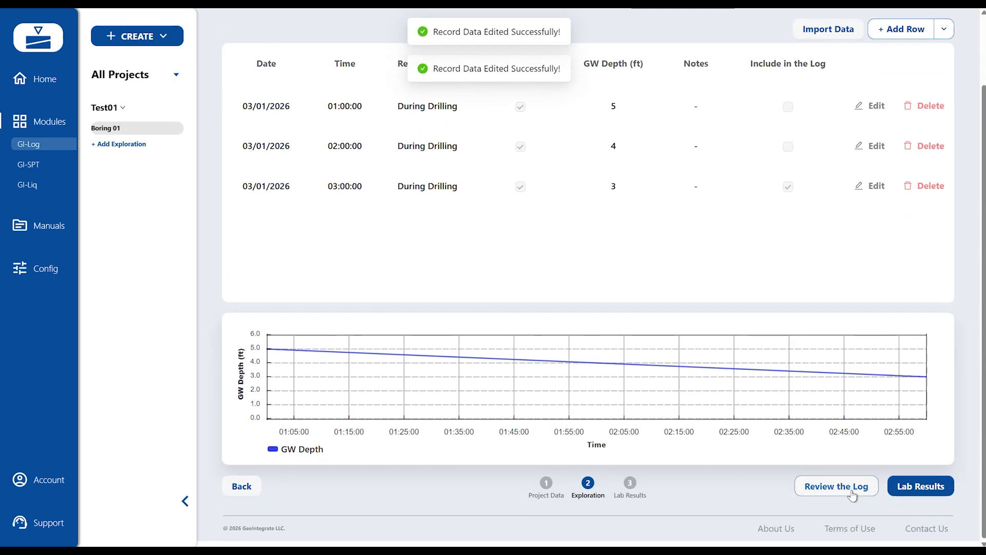
left_click(797, 497)
scroll(509, 383, "down", 15)
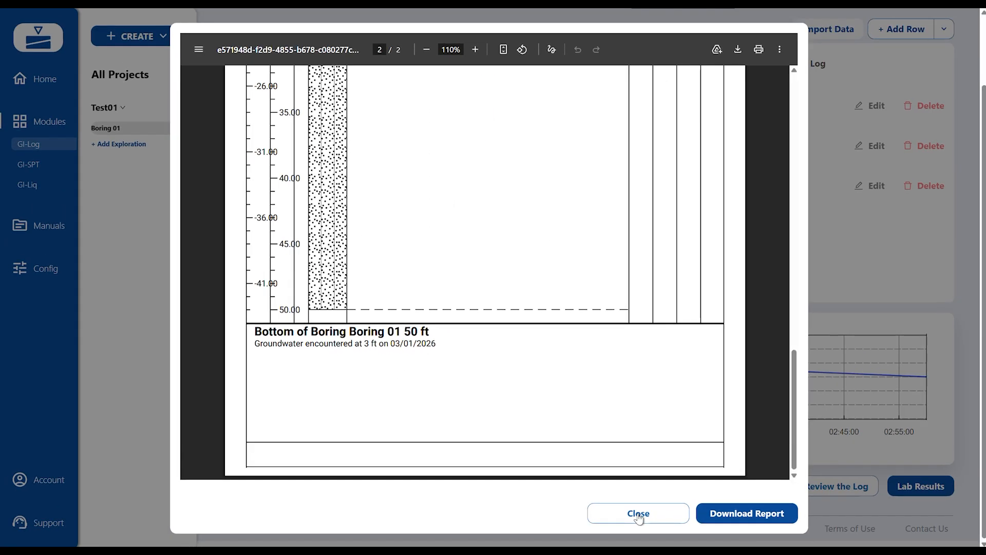
left_click(916, 551)
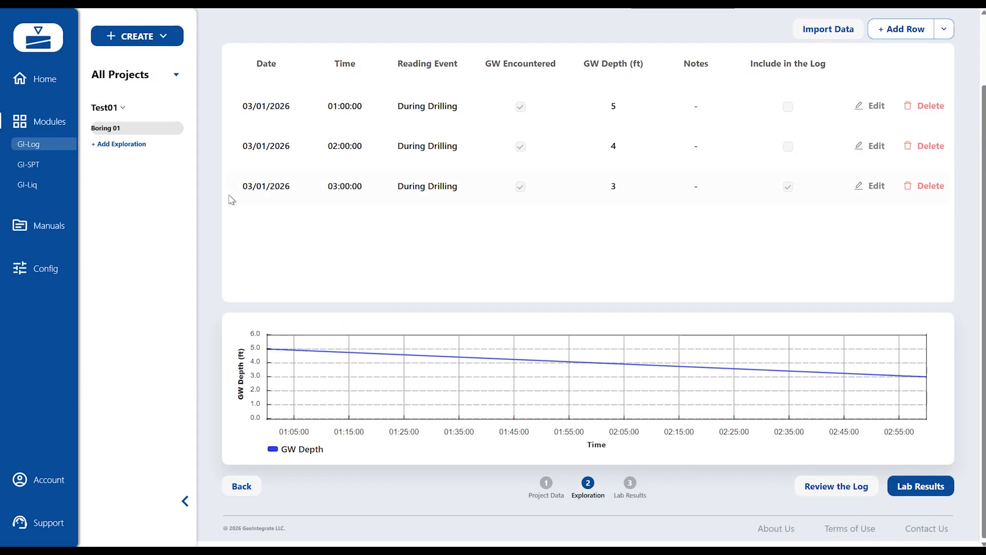
Step: Return to the GI-Log output format configuration and add a custom footnote to Example Template
left_click(55, 273)
left_click(375, 60)
left_click(316, 347)
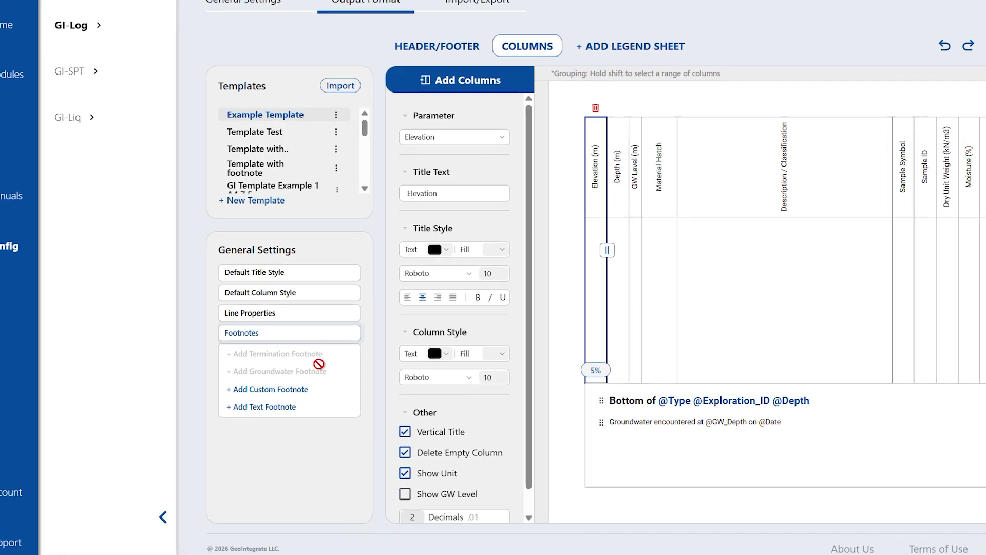
left_click(306, 390)
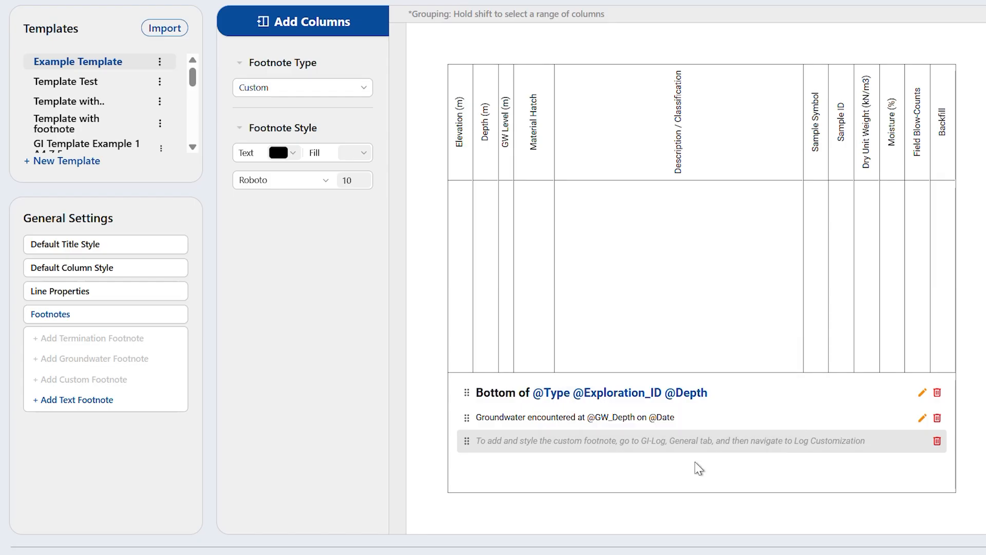
Step: Examine the text colour, fill colour, font and font size options for the custom footnote
left_click(281, 153)
left_click(354, 153)
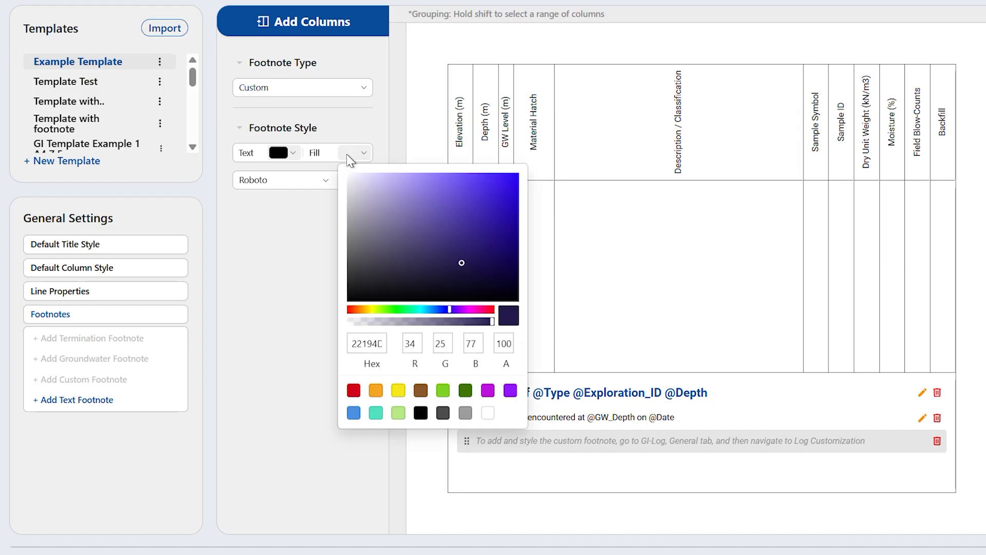
left_click(324, 181)
left_click(326, 181)
left_click(350, 181)
left_click(322, 210)
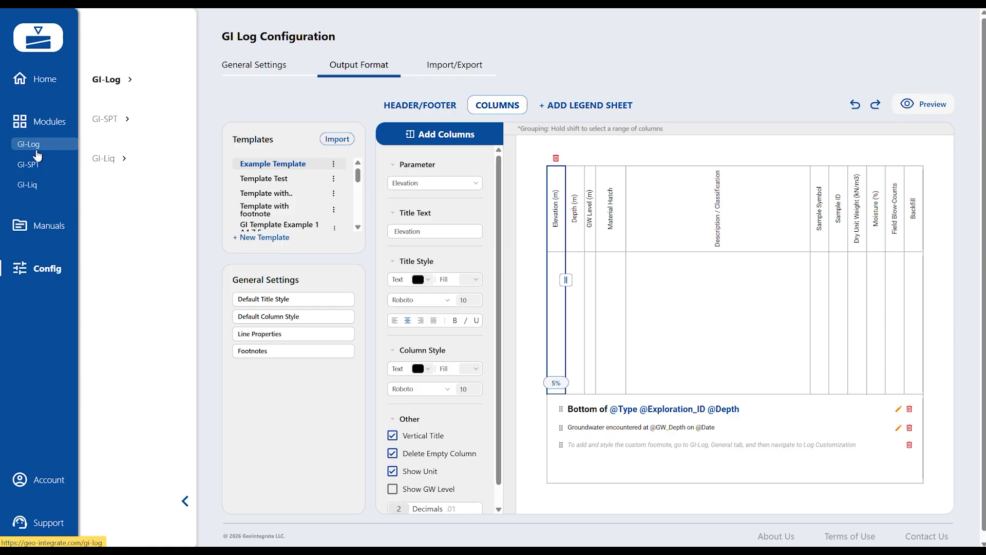
Step: Open the general exploration data of Boring 01 in project Test01 and locate the Custom Footnote field under Log Customization
left_click(31, 146)
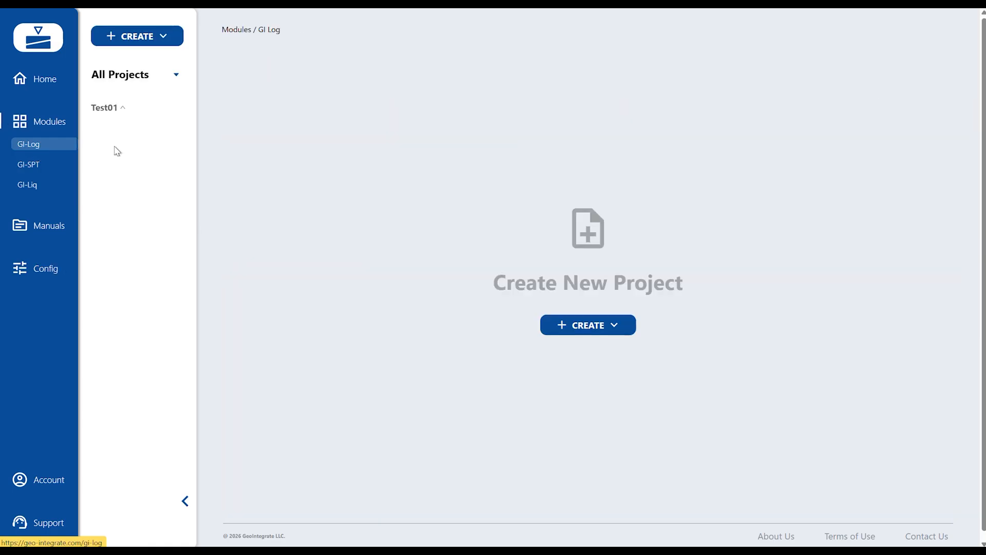
left_click(113, 108)
left_click(116, 128)
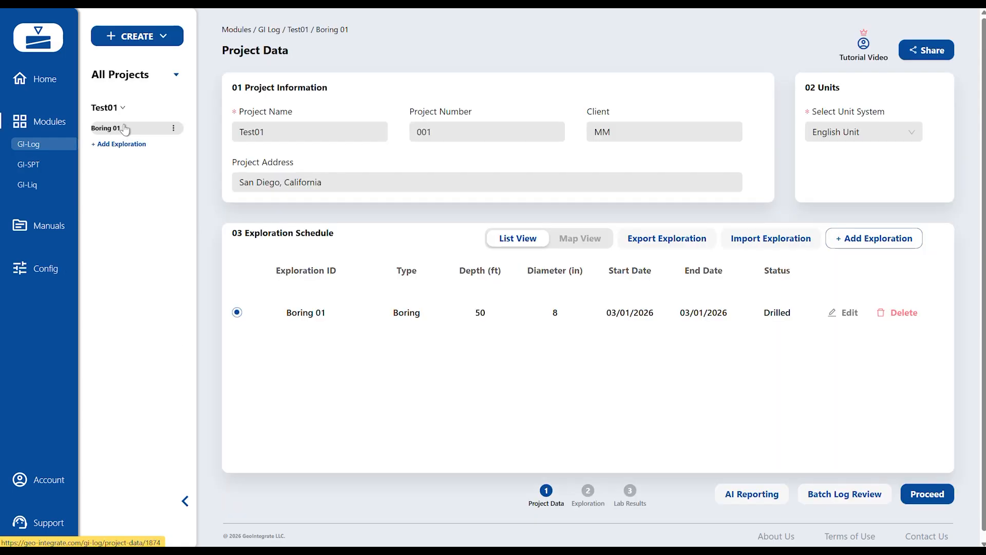
left_click(928, 495)
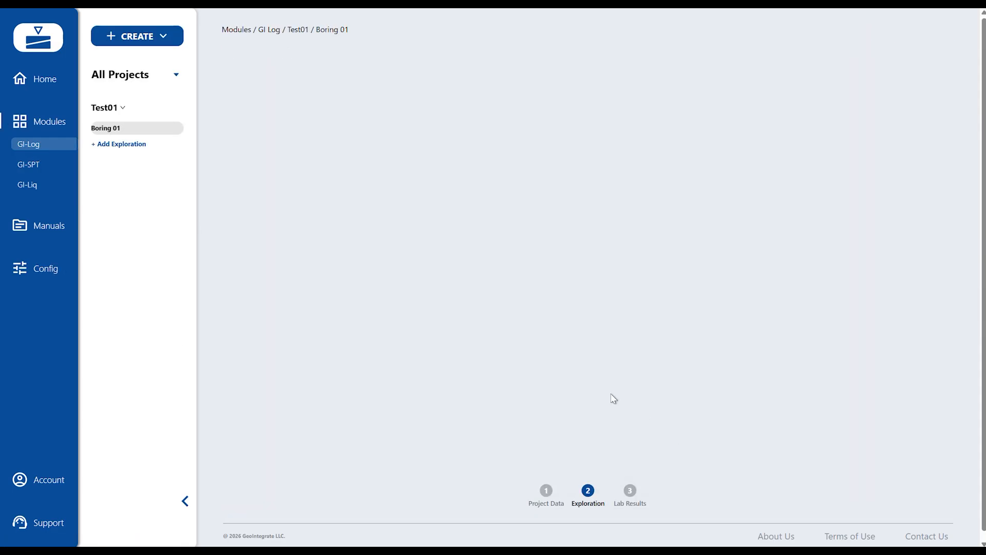
scroll(643, 504, "down", 1)
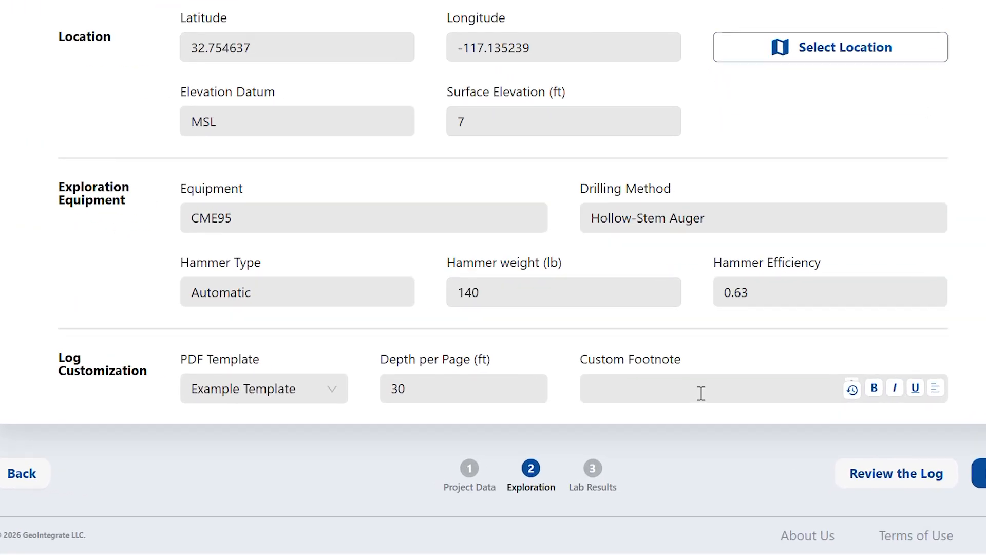
left_click(707, 429)
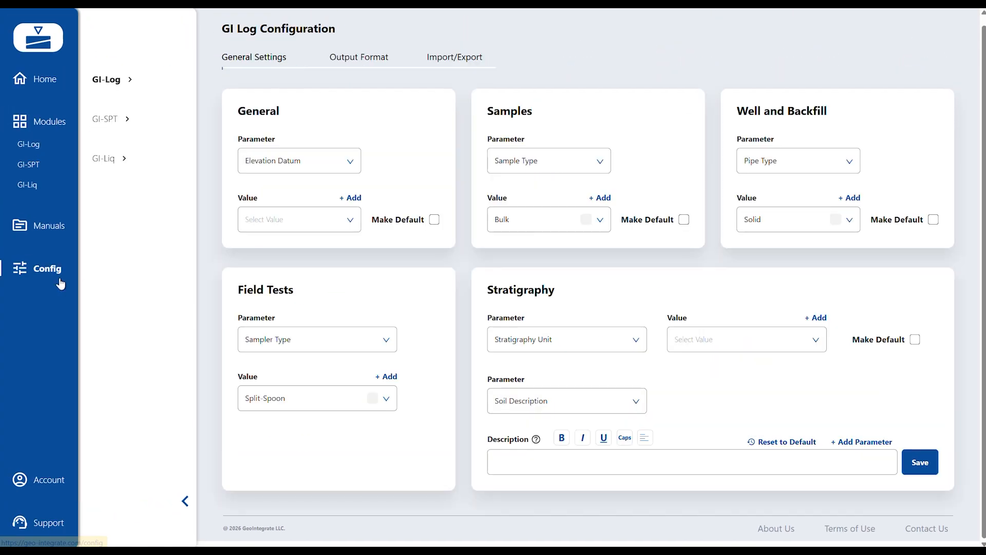
Step: Return to the columns output format, add a text footnote to Example Template, and open it for editing but cancel
left_click(369, 58)
left_click(497, 97)
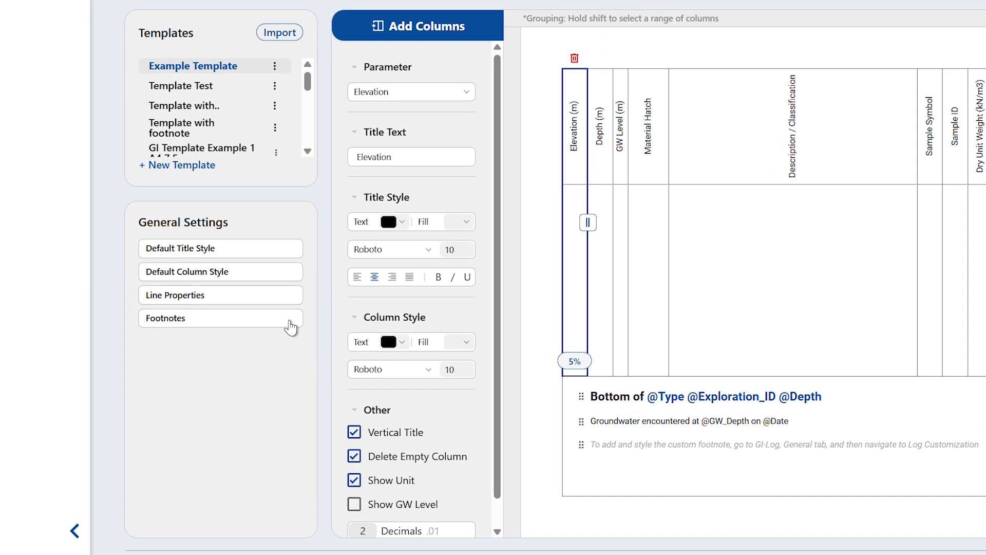
left_click(290, 325)
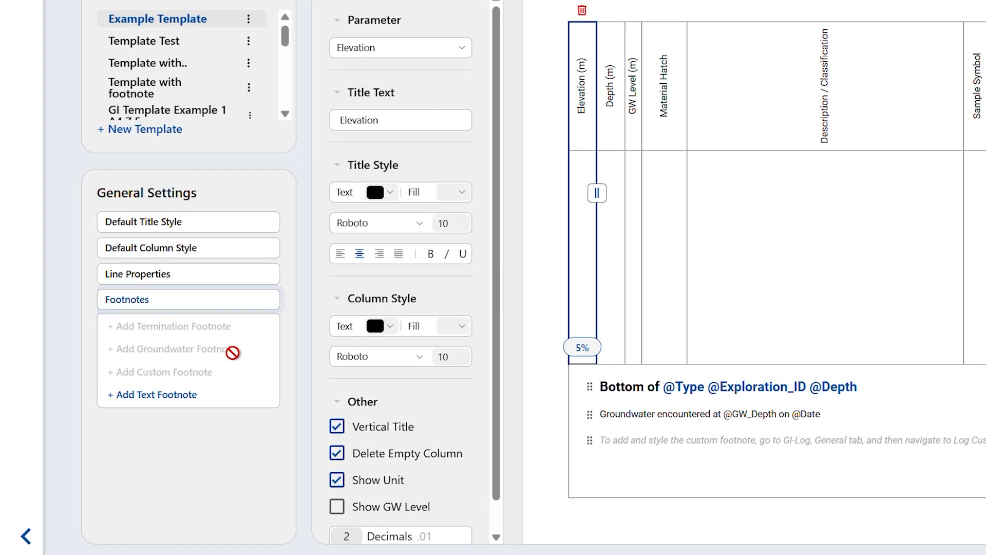
left_click(157, 394)
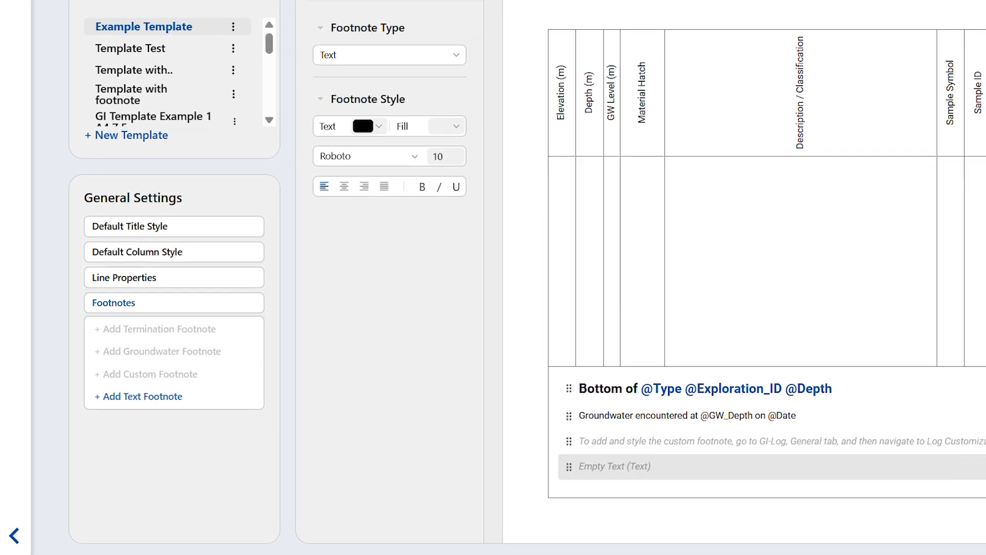
left_click(925, 467)
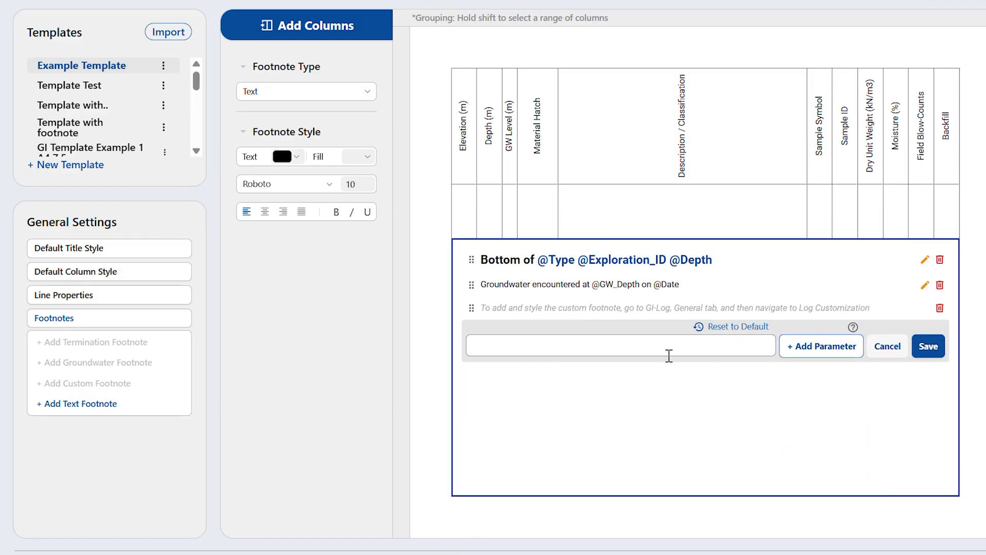
left_click(894, 352)
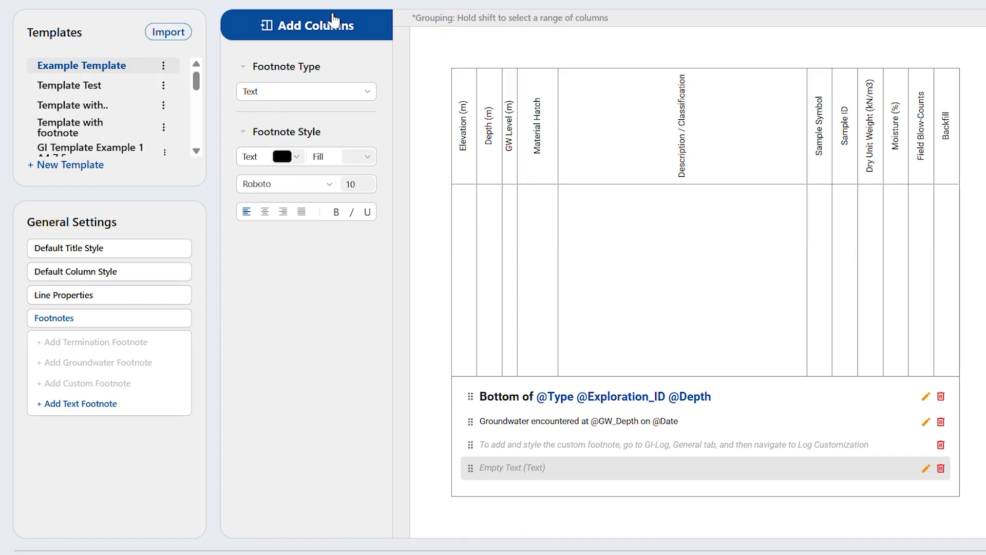
Step: Delete the Backfill column from the template's column layout
left_click(309, 30)
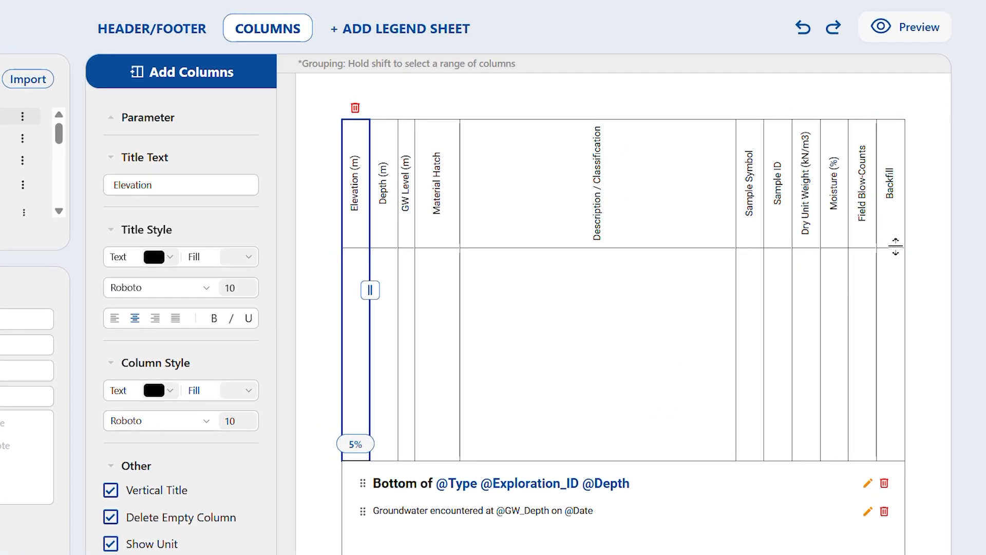
left_click(896, 245)
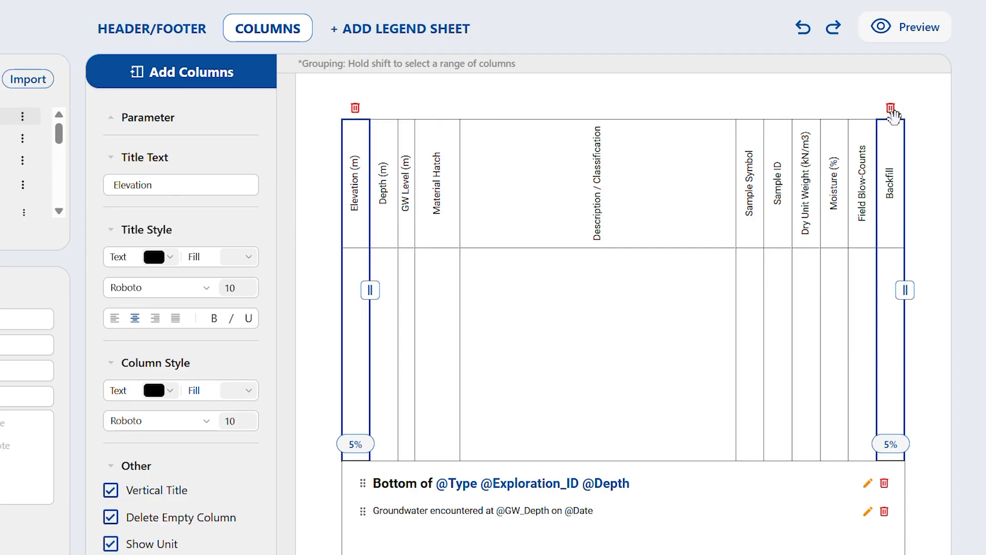
left_click(892, 114)
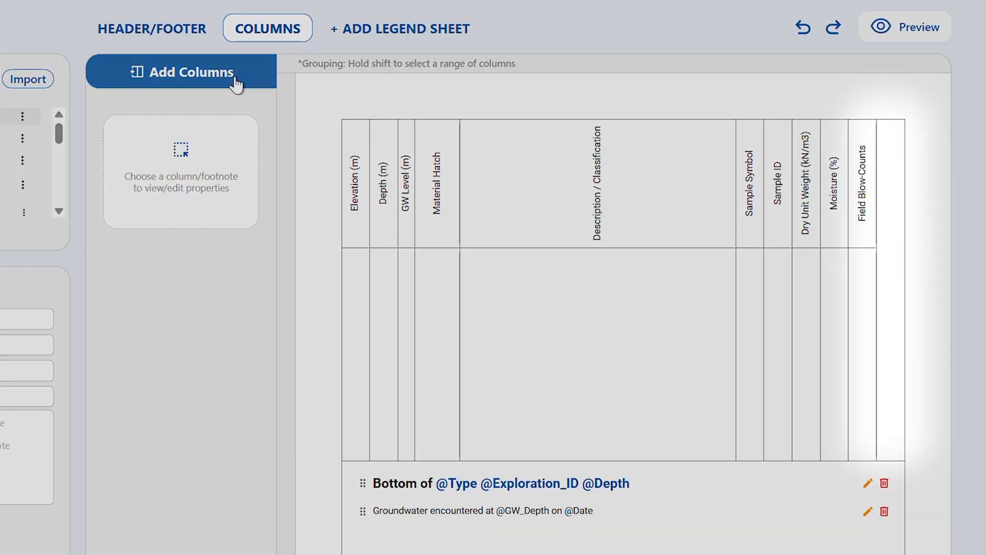
Step: Add two new columns to the template, letting all column widths adjust equally to fit
left_click(238, 82)
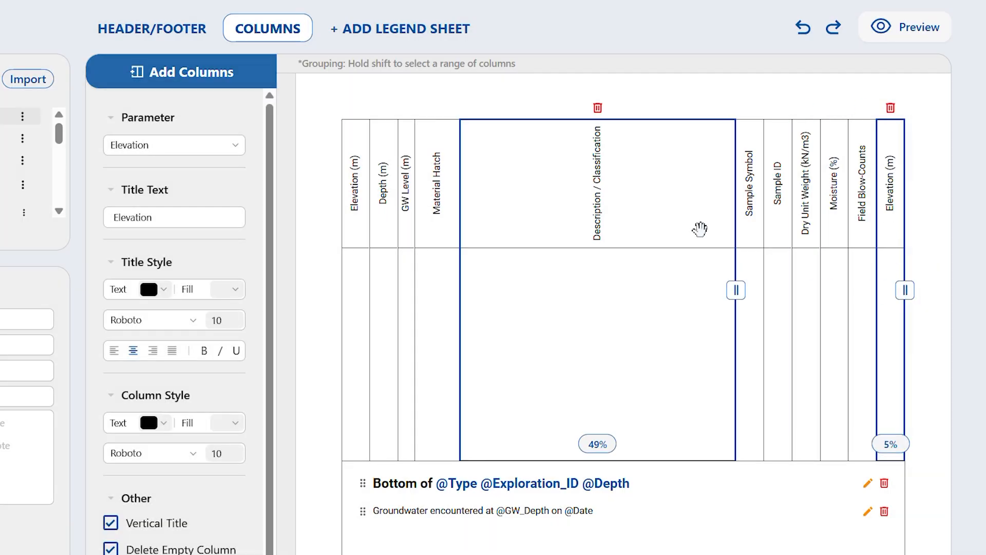
left_click(206, 72)
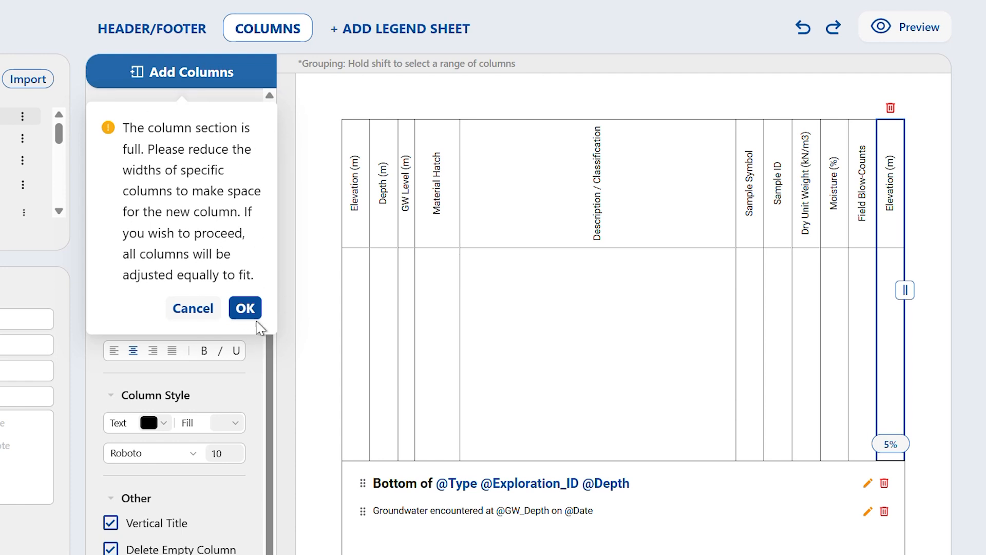
left_click(248, 308)
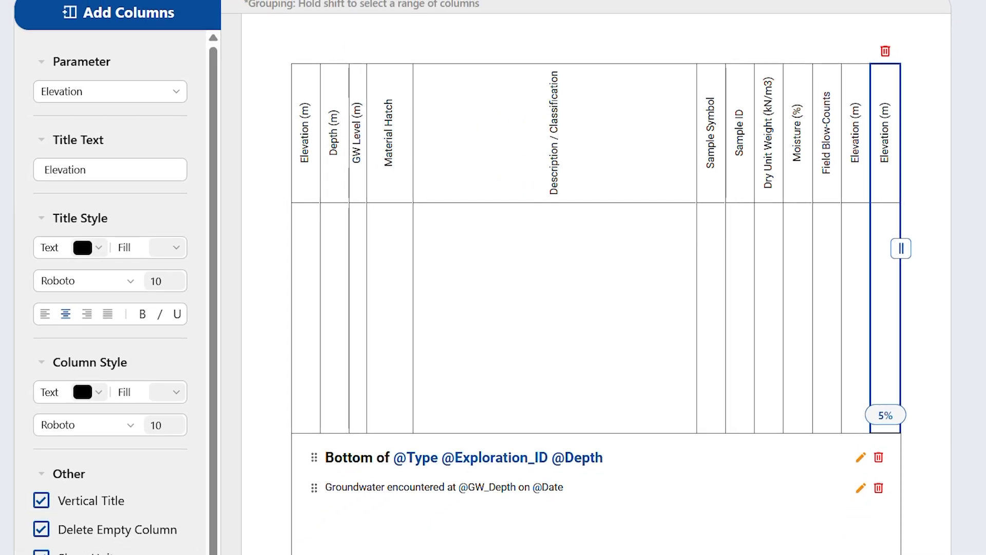
Step: Set the parameter of the second-to-last column, directly after Field Blow-Counts, to GW Level
left_click(839, 329)
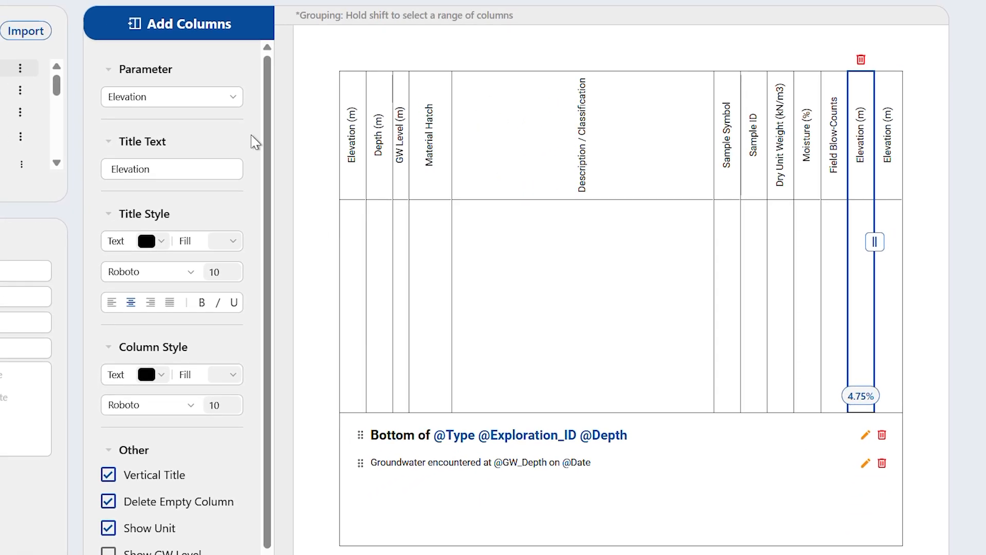
left_click(189, 96)
left_click(222, 98)
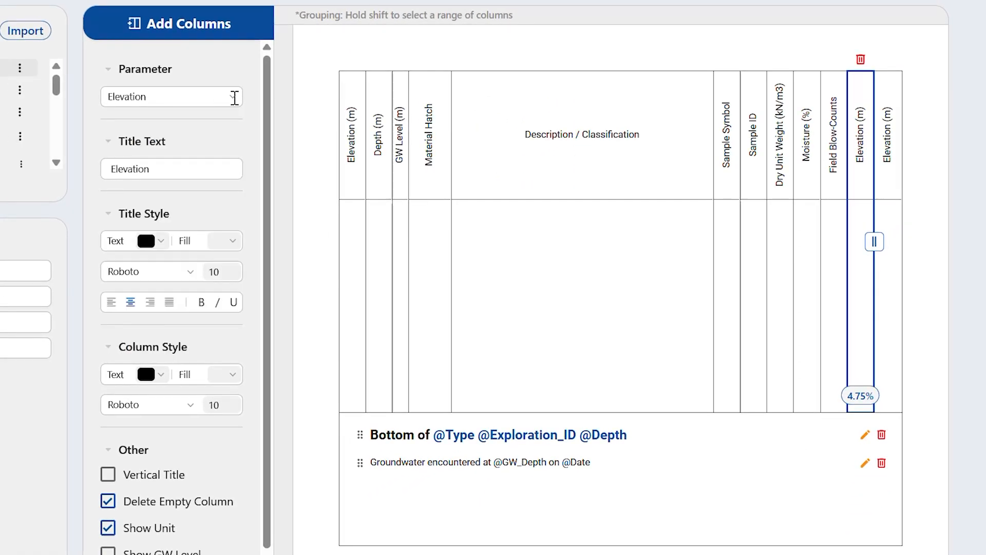
left_click(235, 97)
left_click_drag(235, 135, 226, 213)
left_click_drag(226, 213, 226, 198)
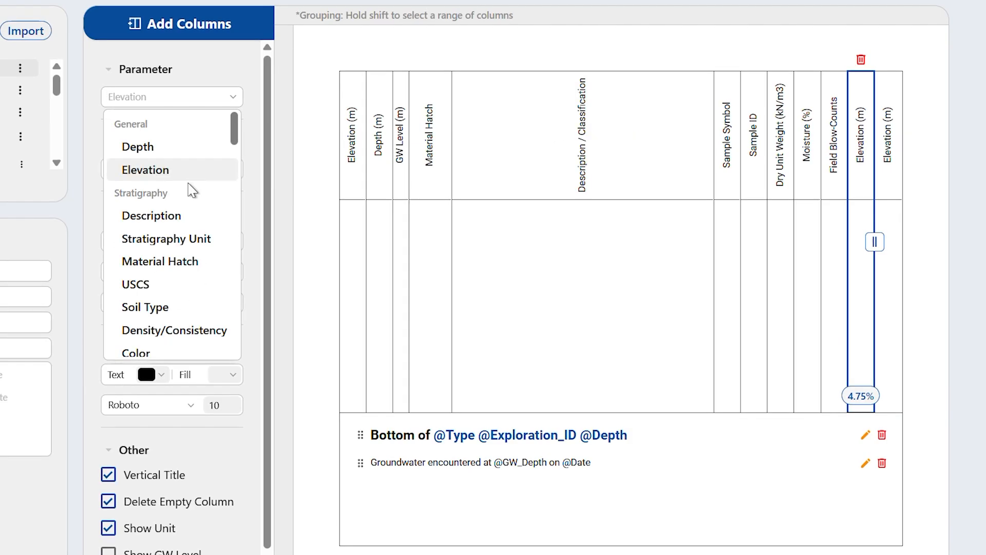
type("ground")
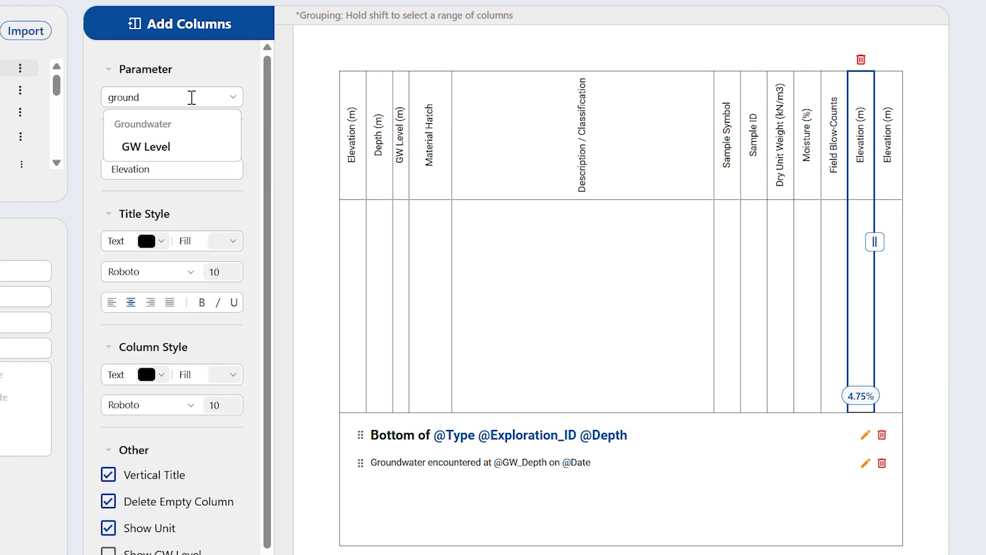
left_click(183, 147)
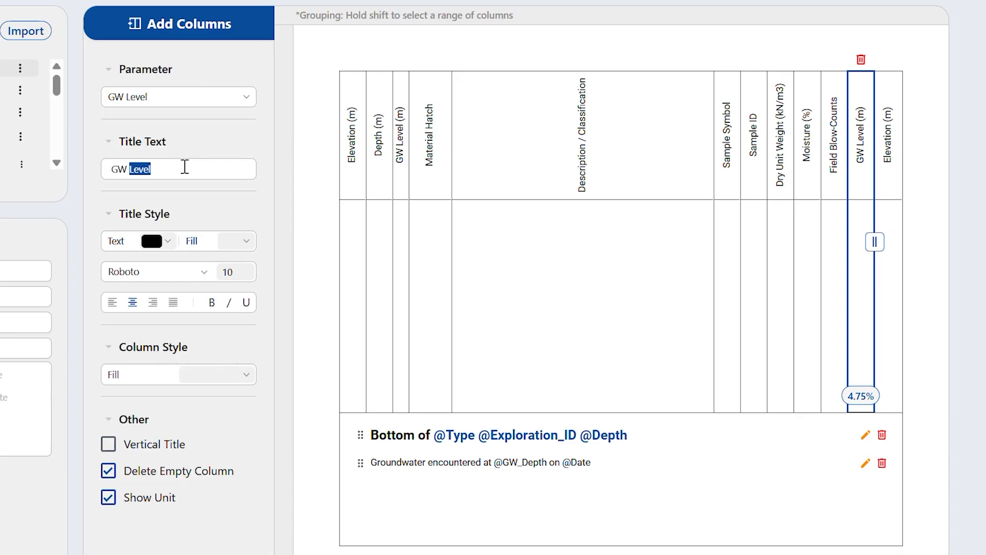
Step: Change the new GW Level column's title text to "Ground Water Level"
key("ctrl+a")
type("Ground W")
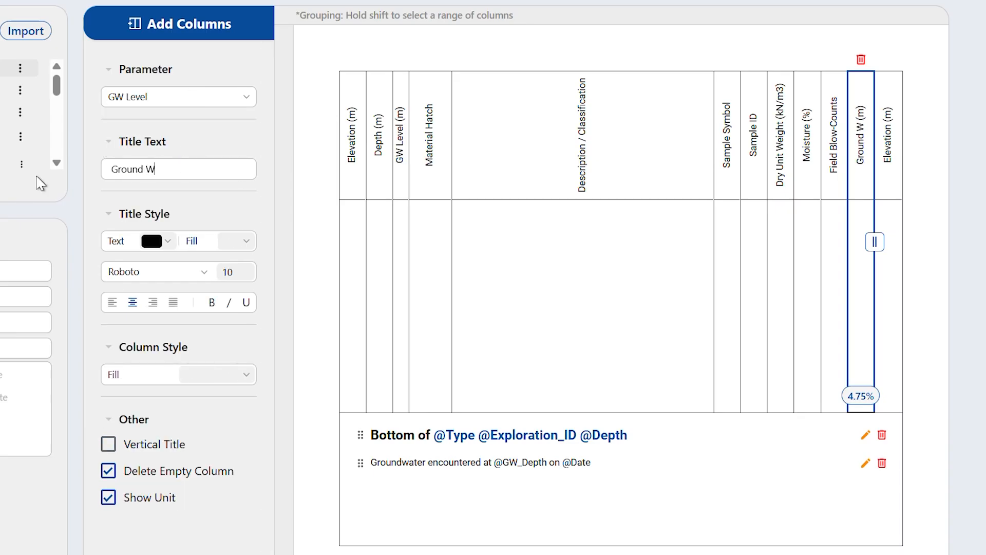
type("ater Level")
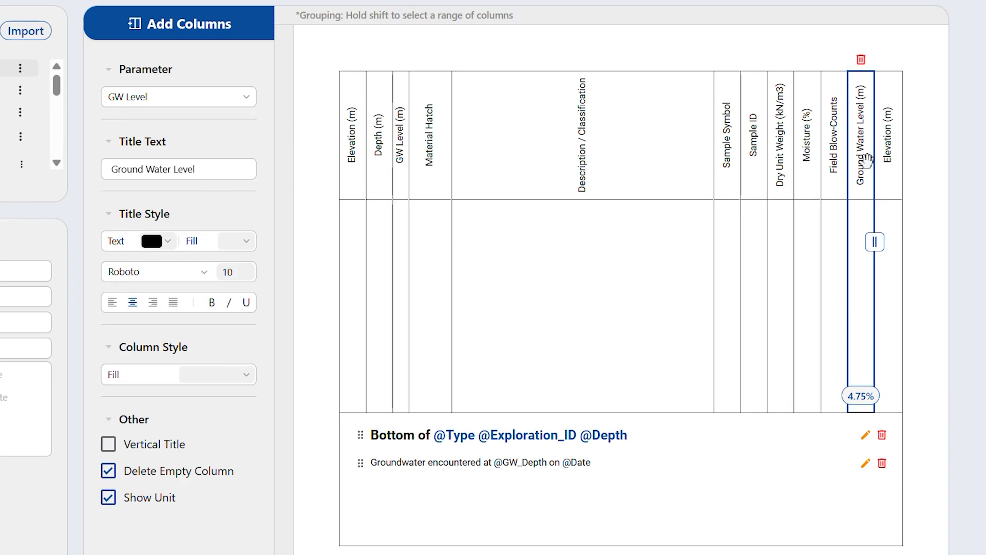
Step: Examine the Ground Water Level column's title colour and column style options, and the template's Default Title Style settings
left_click(156, 242)
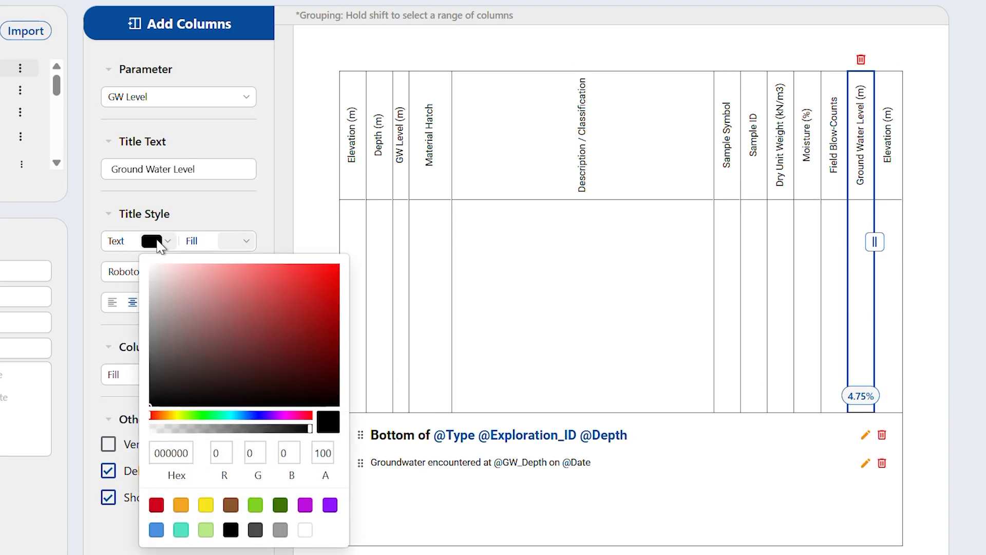
left_click(235, 249)
left_click(231, 247)
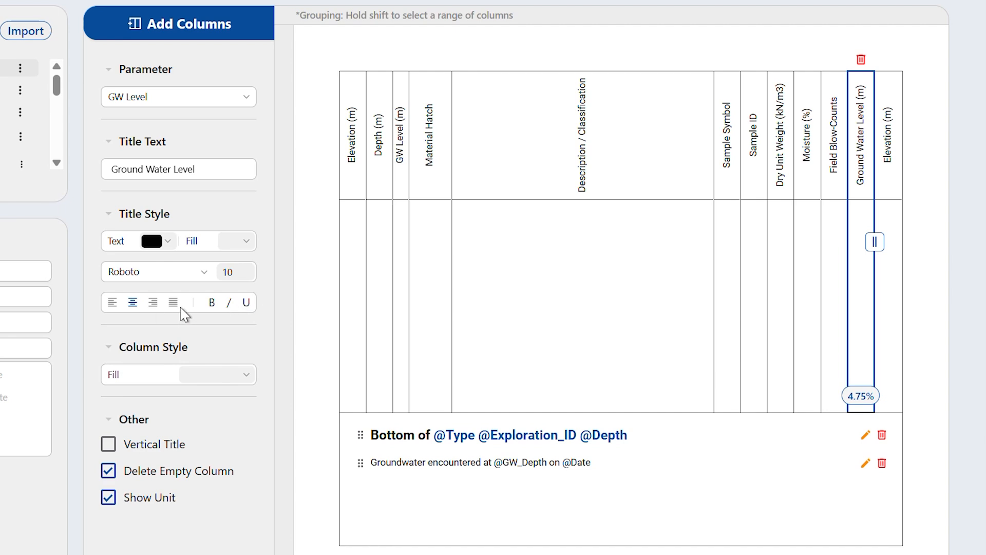
left_click(136, 349)
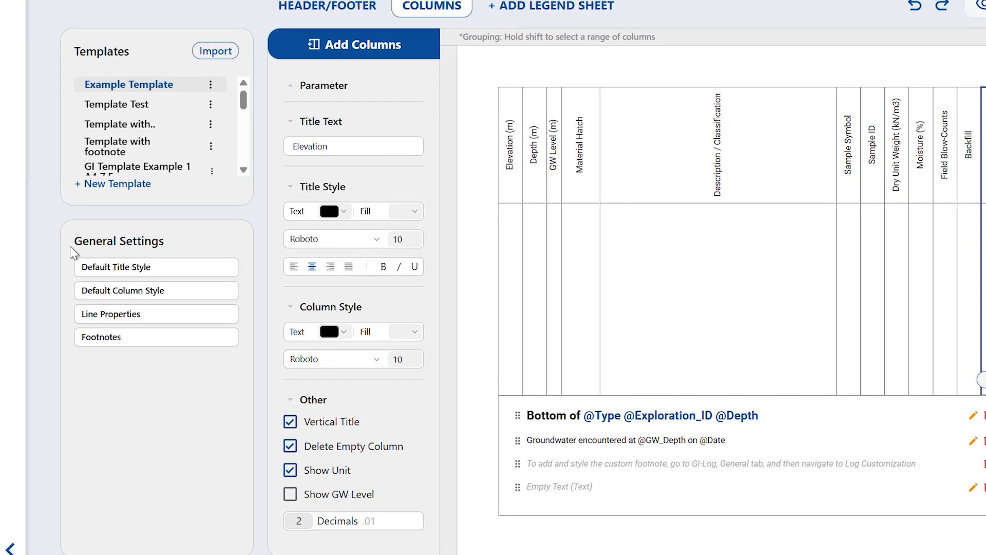
left_click(147, 277)
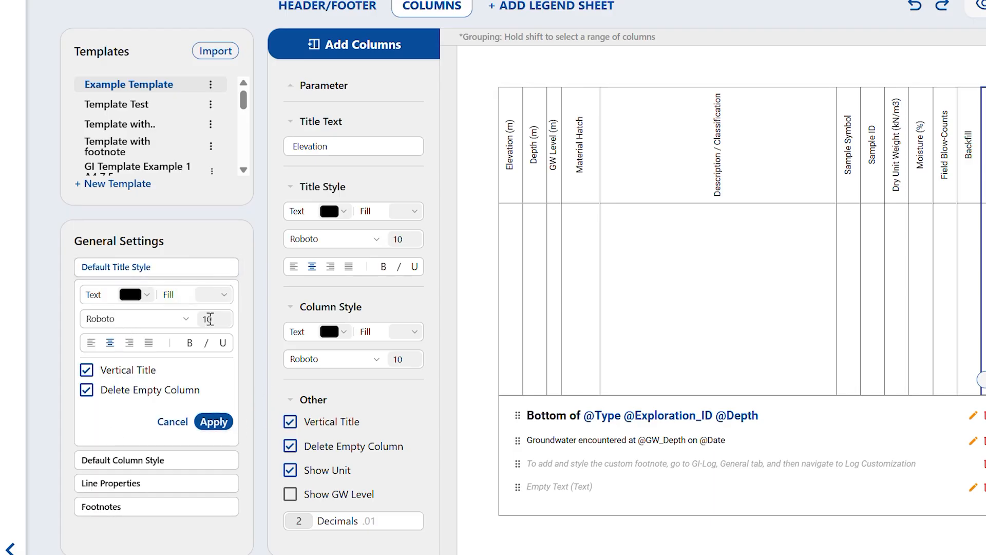
left_click(213, 271)
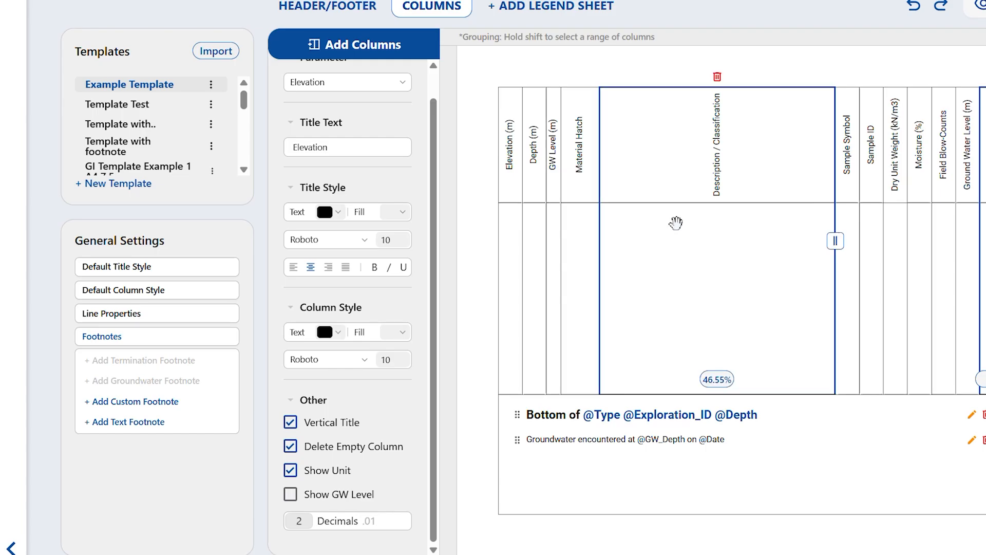
Step: Try the Show Unit option on the first Elevation column, and open the Description / Classification column's options
left_click(512, 306)
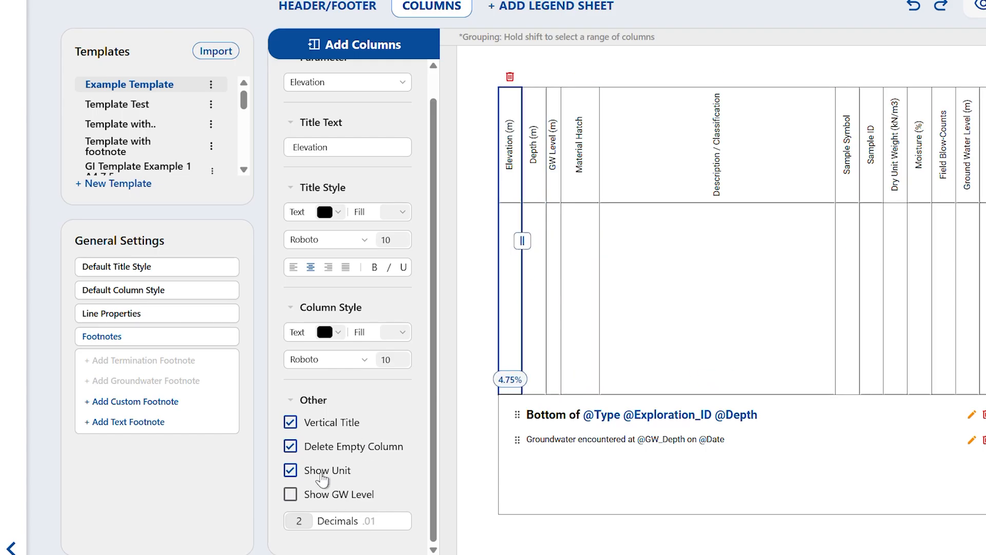
left_click(291, 471)
left_click(291, 471)
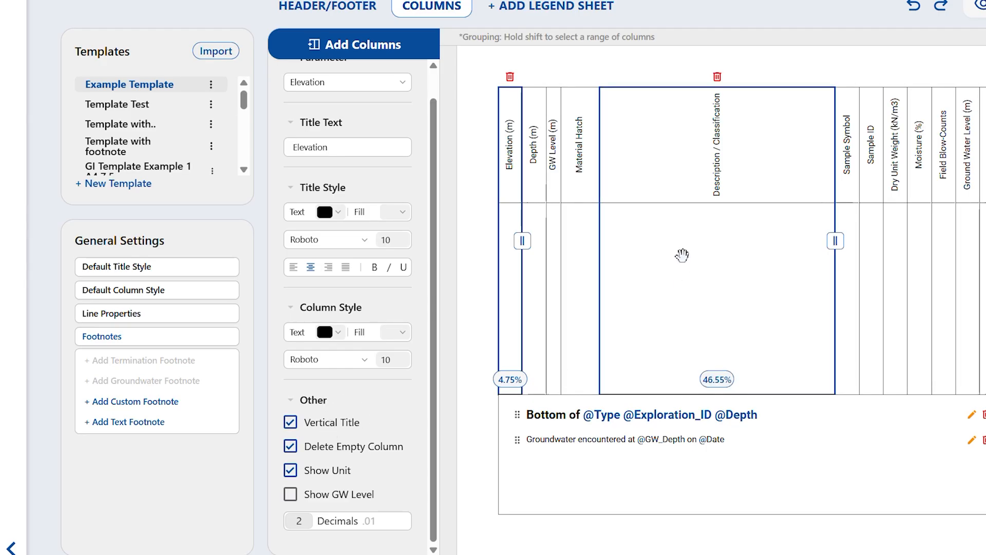
left_click(673, 262)
scroll(349, 498, "down", 1)
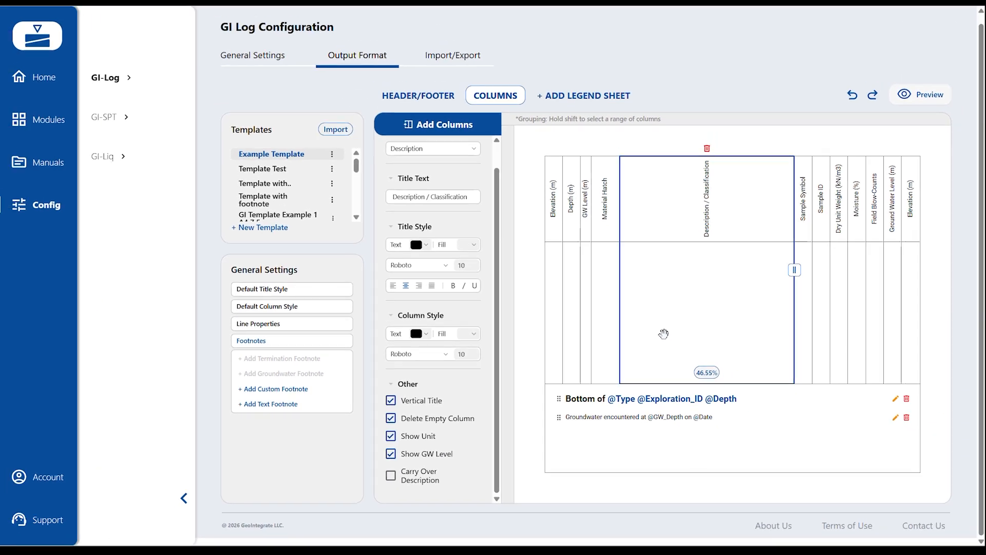
Step: Open the general exploration data of Boring 01 in project Test01 in the GI-Log module
left_click(41, 119)
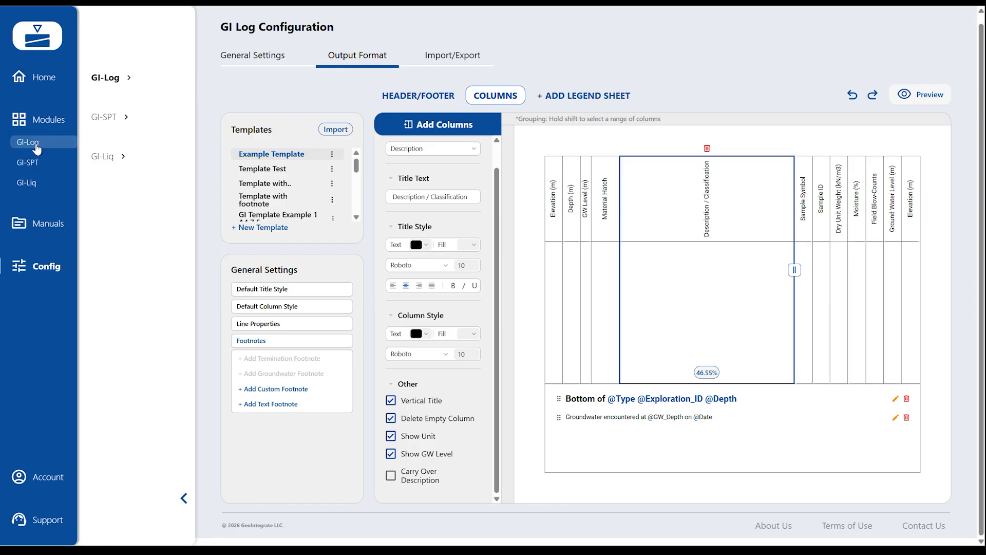
left_click(45, 145)
left_click(106, 106)
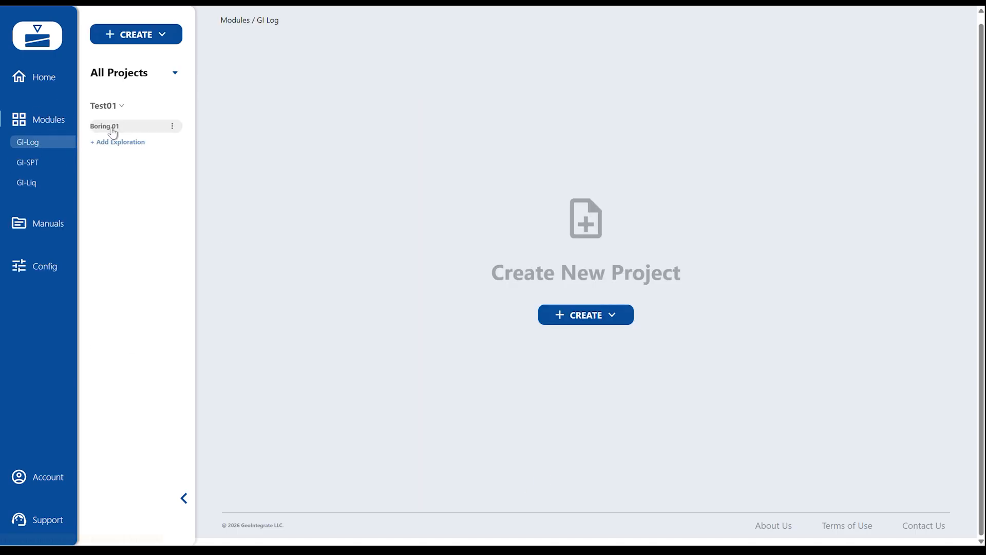
left_click(113, 128)
left_click(904, 478)
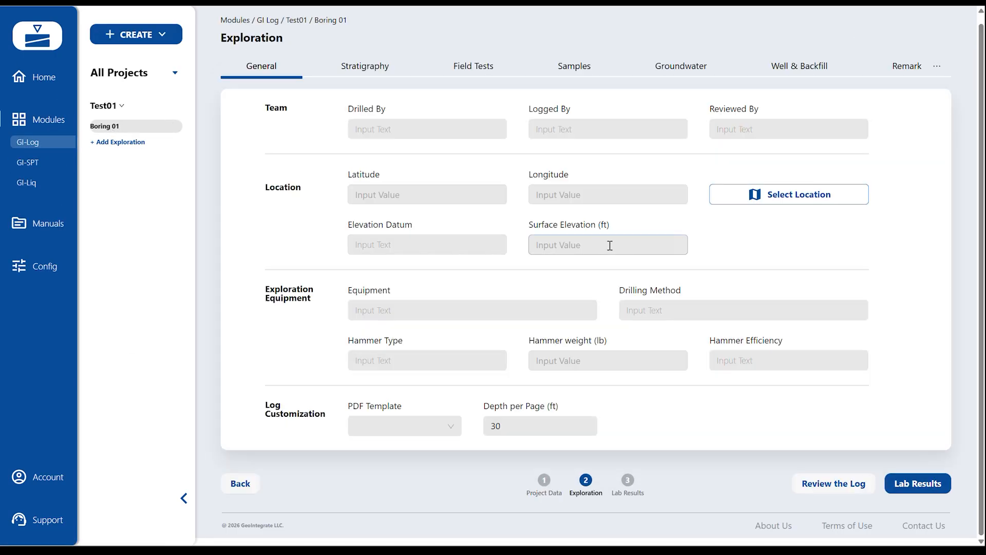
Step: Set the boring's PDF template to Example Template, and review the generated log before closing it
left_click(387, 436)
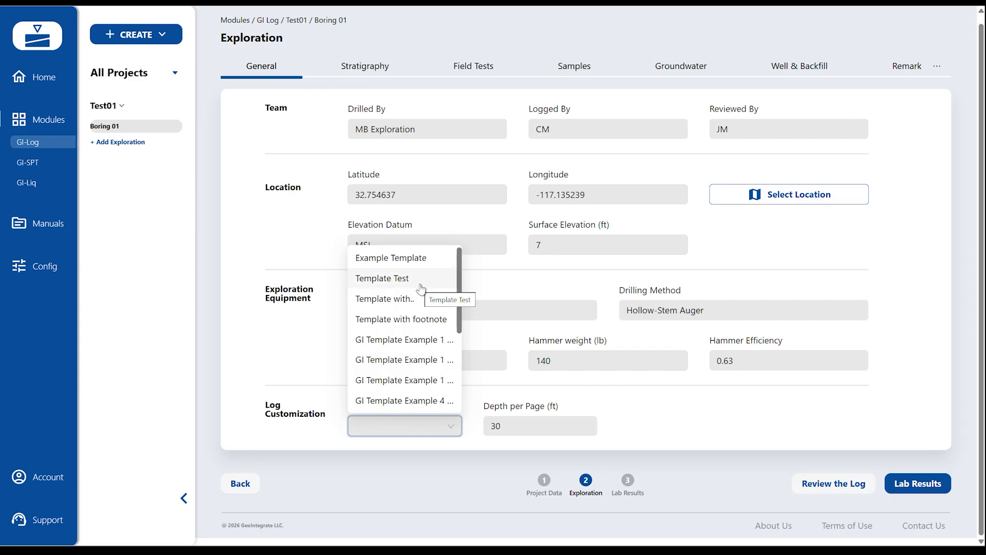
left_click(401, 258)
left_click(837, 483)
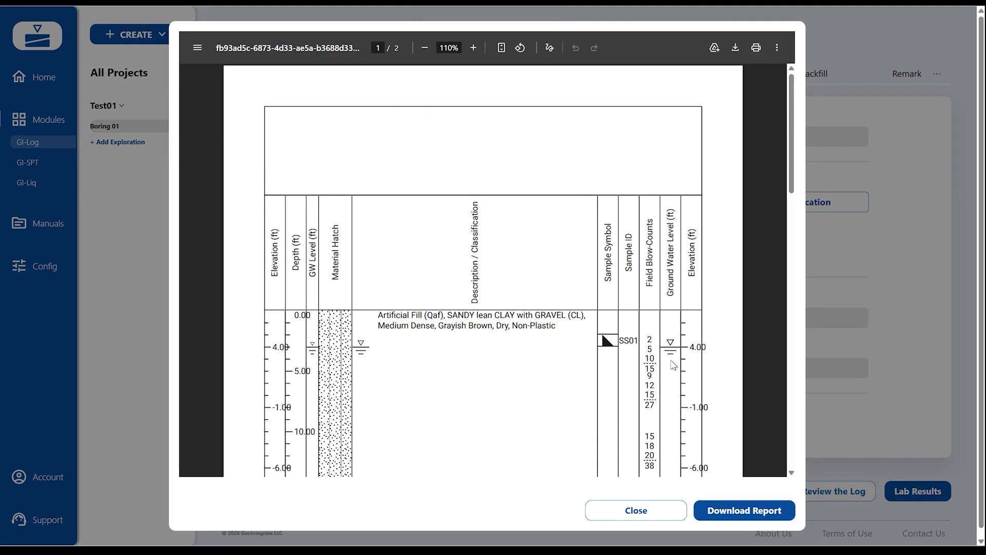
left_click(659, 514)
Step: Return to the columns output format in the GI-Log configuration
left_click(45, 265)
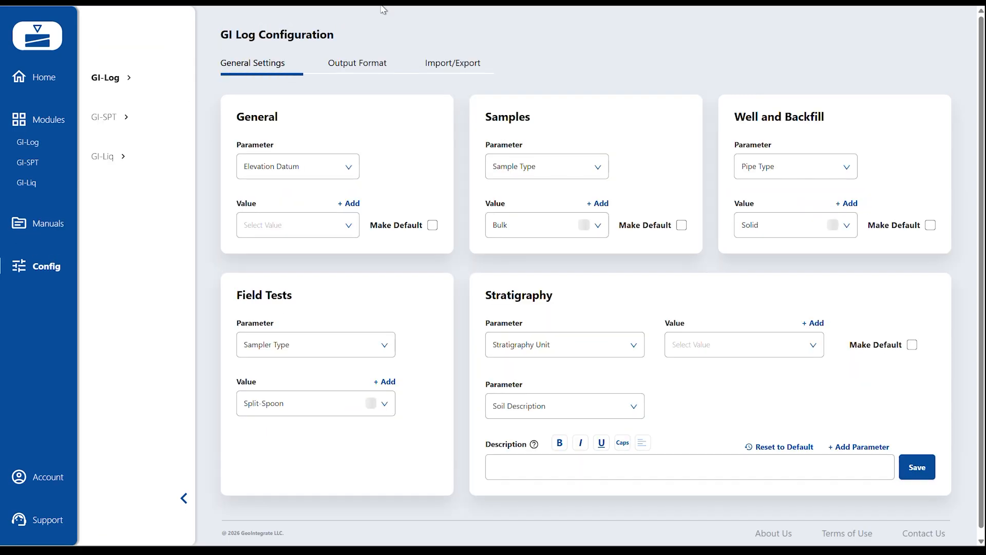
left_click(358, 63)
left_click(496, 103)
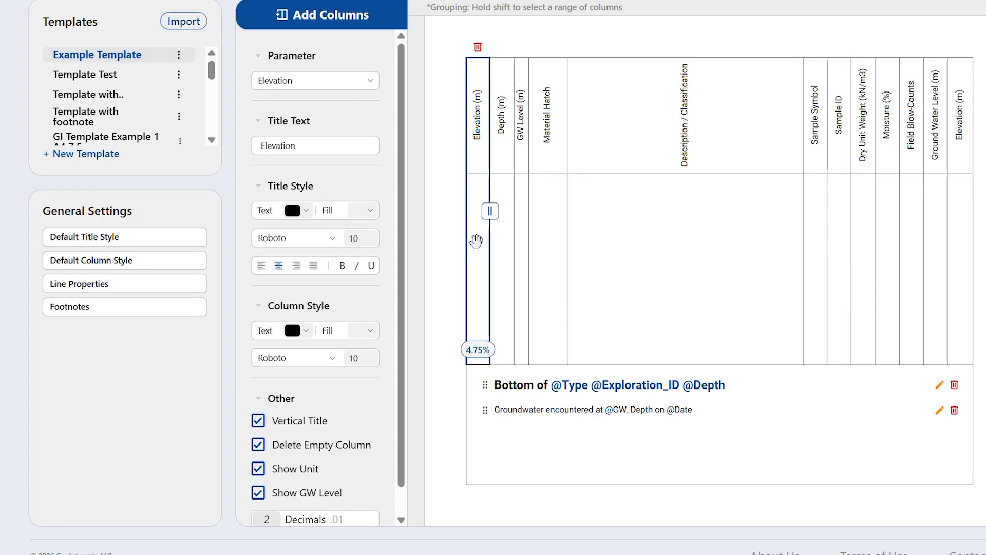
Step: Try the Show GW Level option on the Depth and Material Hatch columns
left_click(576, 259)
left_click(277, 491)
left_click(560, 221)
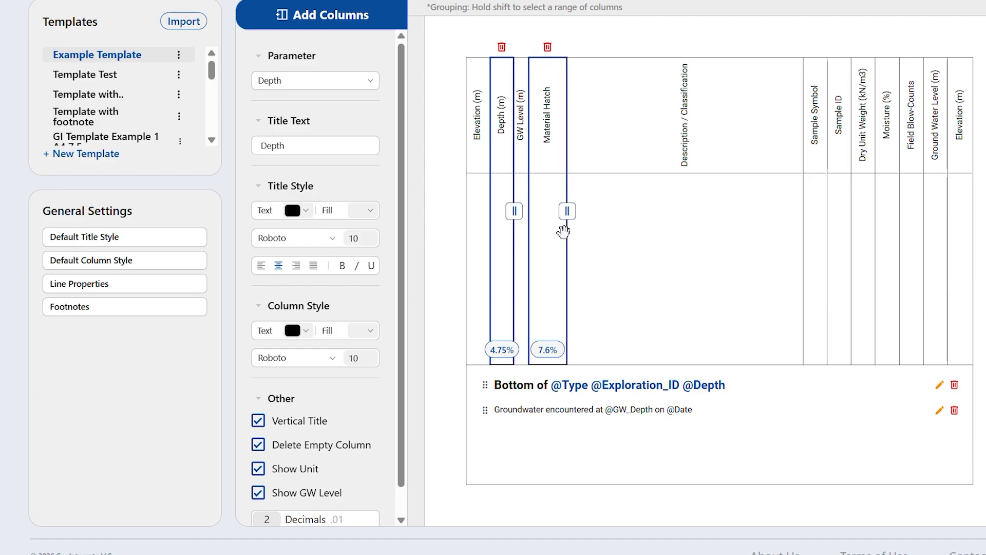
left_click(259, 466)
left_click(259, 466)
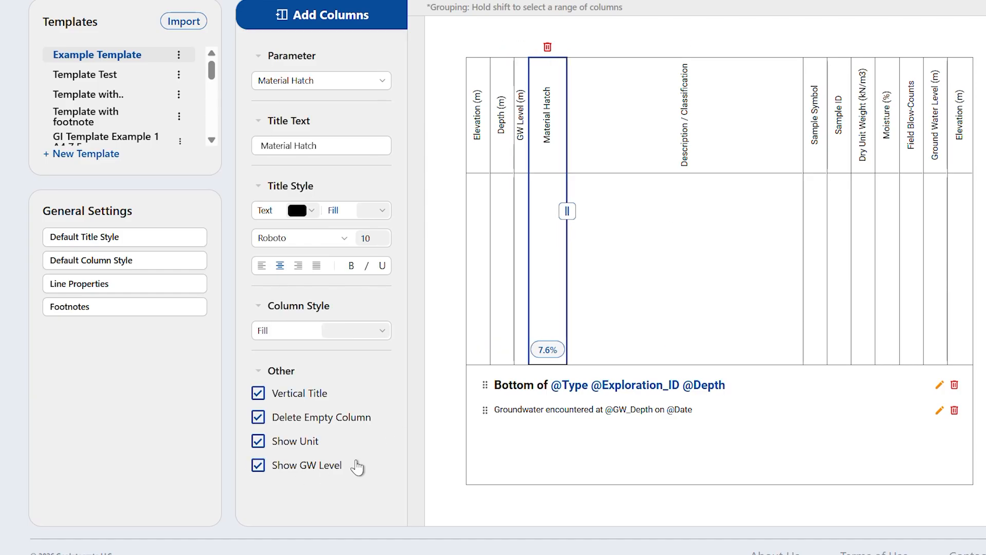
Step: Switch Carry Over Description off and back on for the Description / Classification column
left_click(606, 236)
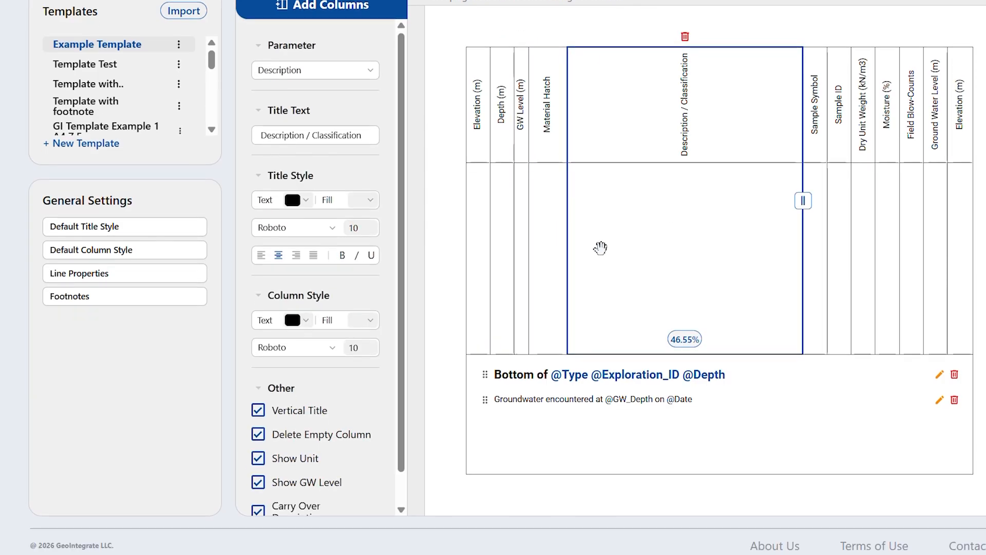
scroll(360, 462, "down", 1)
left_click(255, 483)
left_click(255, 481)
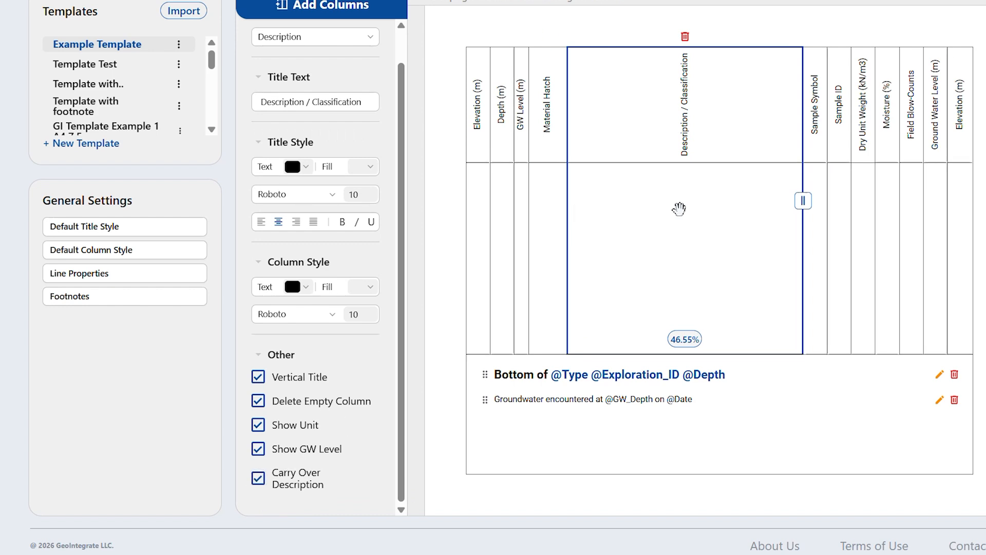
Step: Try selecting the first Elevation column together with the Depth column, and set the Elevation column's decimals to 0
left_click(478, 226)
left_click(507, 231, "shift")
left_click(480, 240)
left_click(511, 150, "shift")
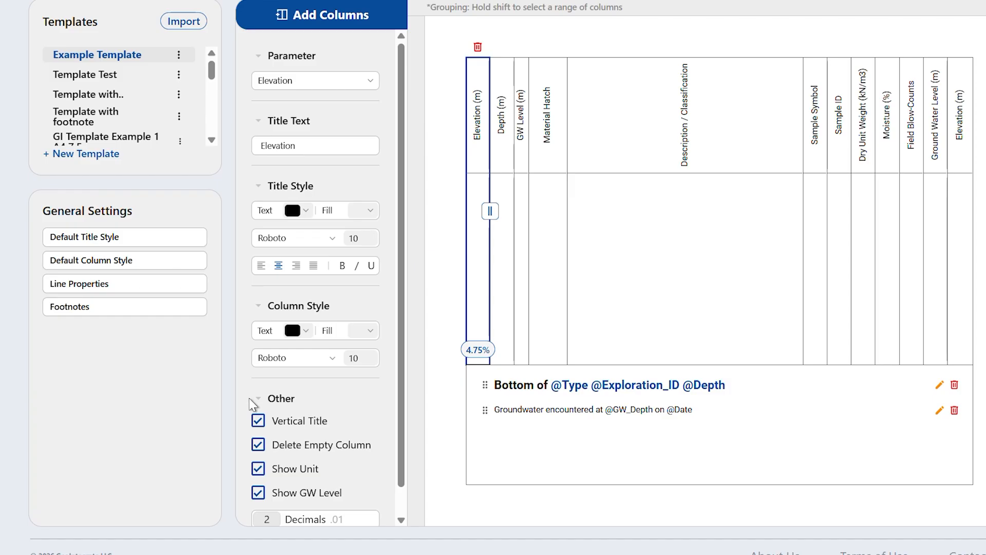
scroll(287, 491, "down", 1)
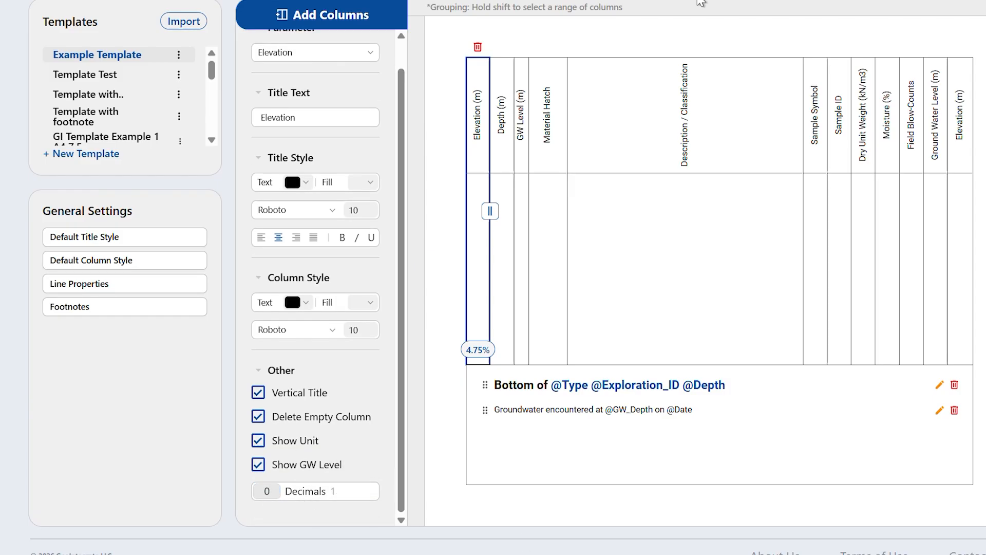
Step: Examine the Sample Symbol column's Stretch to Fit and Include All Samples options
left_click(822, 200)
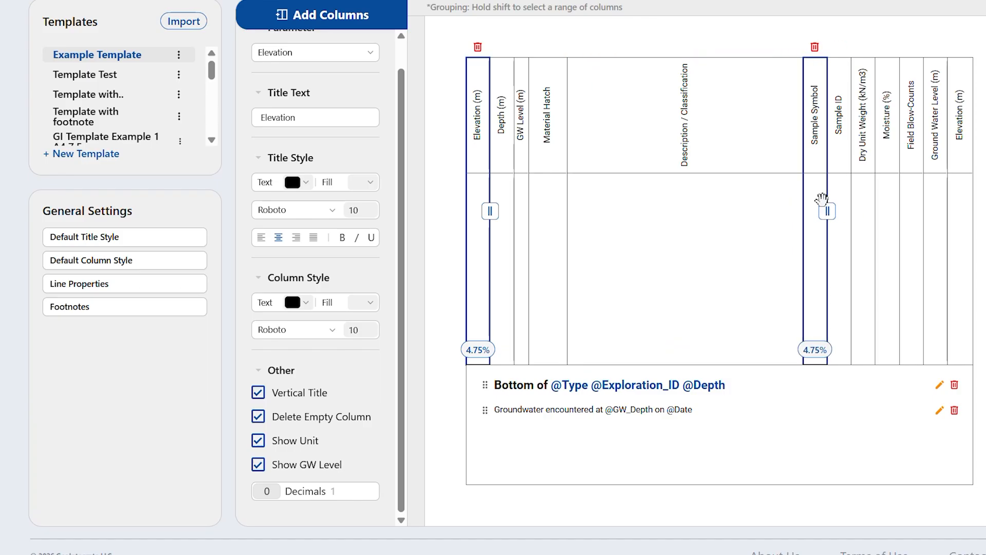
left_click(822, 199)
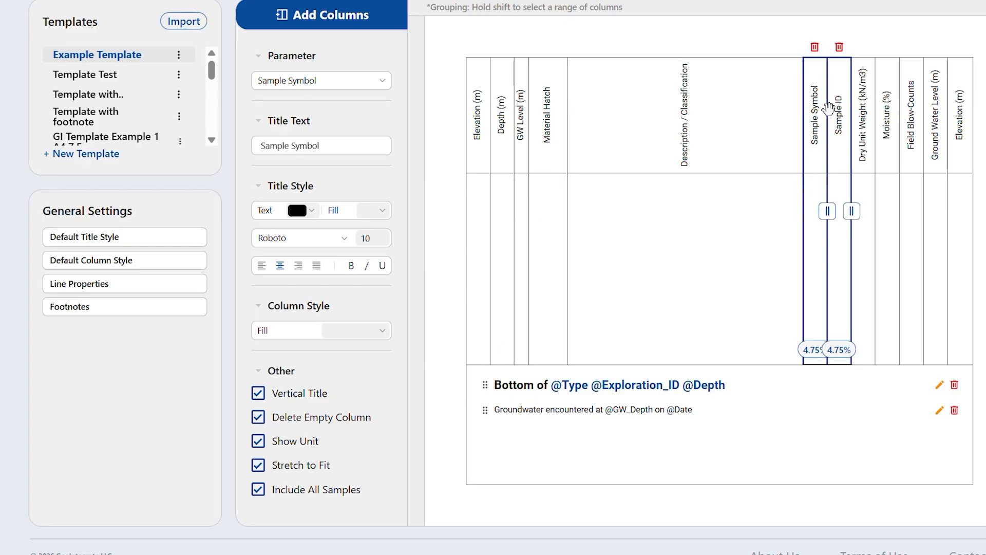
Step: Set the last column's parameter to Sample Symbol and move that column directly before the existing Sample Symbol column
left_click(957, 143)
left_click(300, 80)
type("sample sy")
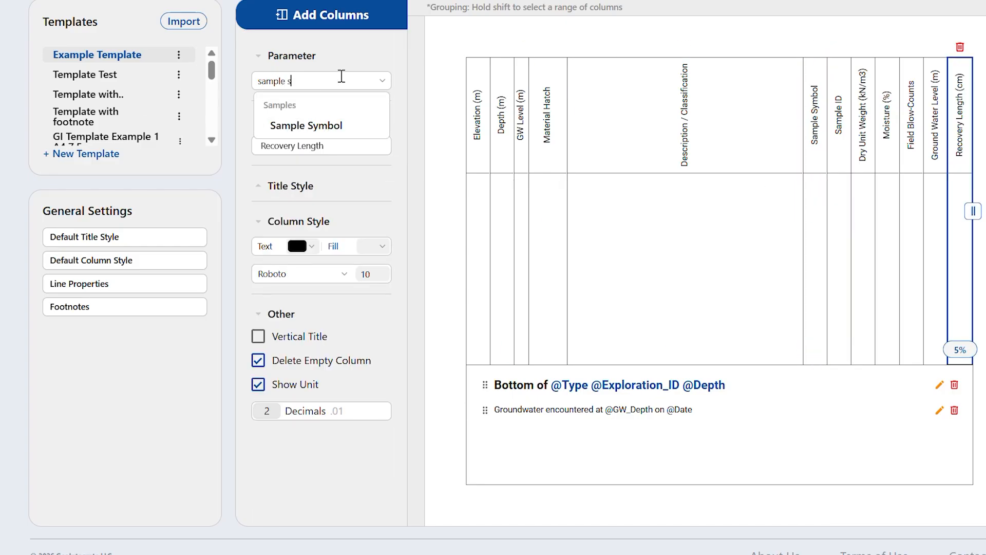
key("Return")
left_click_drag(959, 128, 829, 131)
left_click(811, 138)
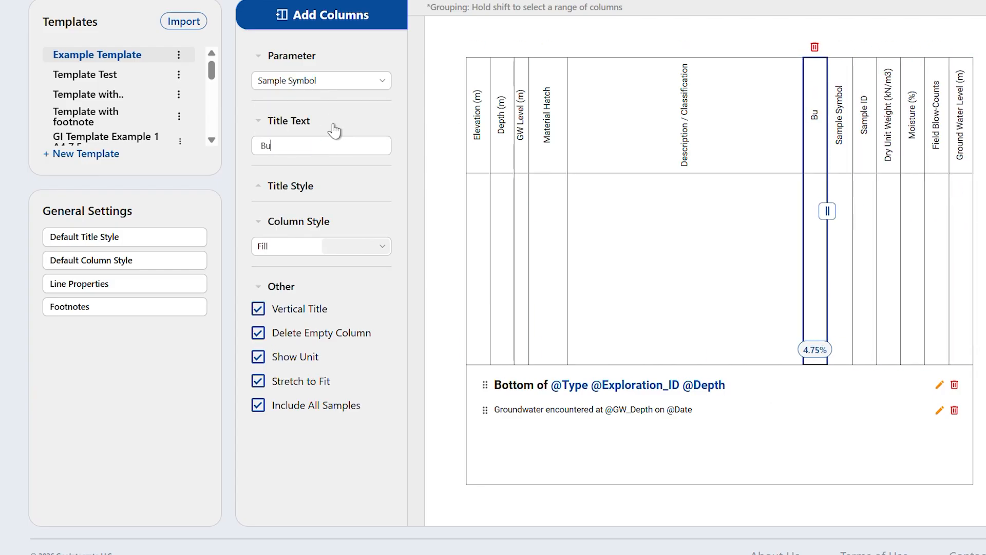
Step: Title the new Sample Symbol column Bulk Sample and the Sample Symbol column after it Driven Sample
left_click(837, 116)
left_click_drag(334, 149, 305, 153)
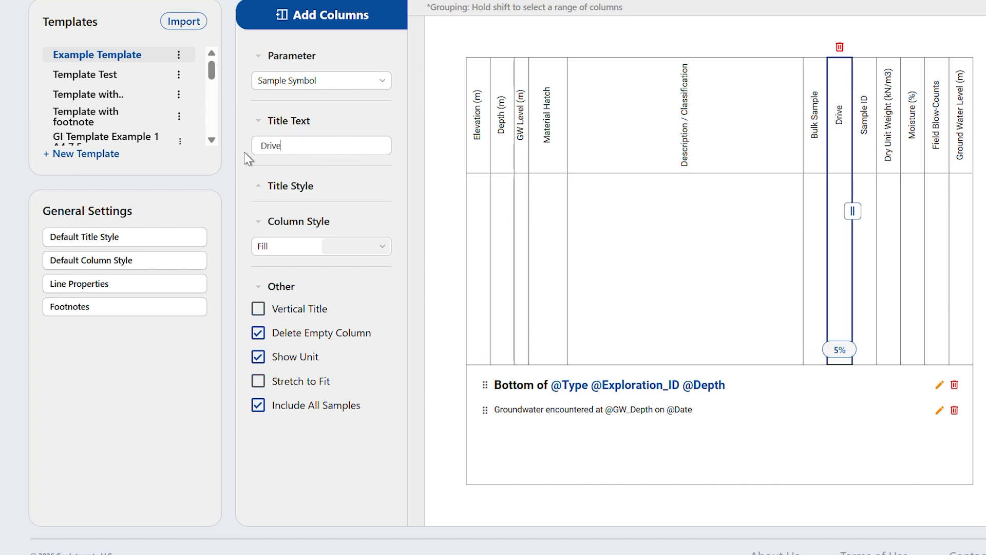
Step: Turn off Include All Samples for the Bulk Sample column and limit it to the Bulk 2 and Bulk symbols
left_click(816, 206)
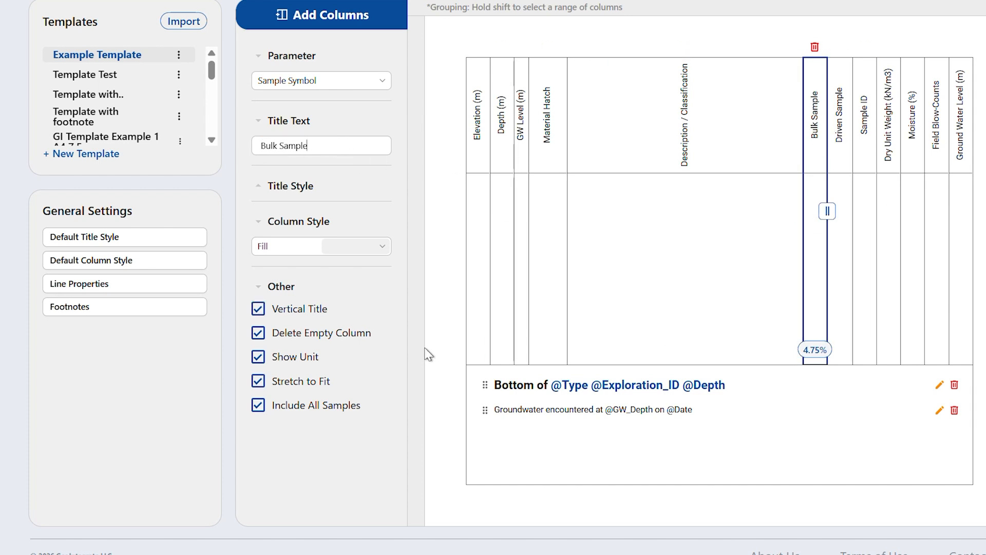
left_click(257, 406)
left_click(309, 430)
left_click(329, 237)
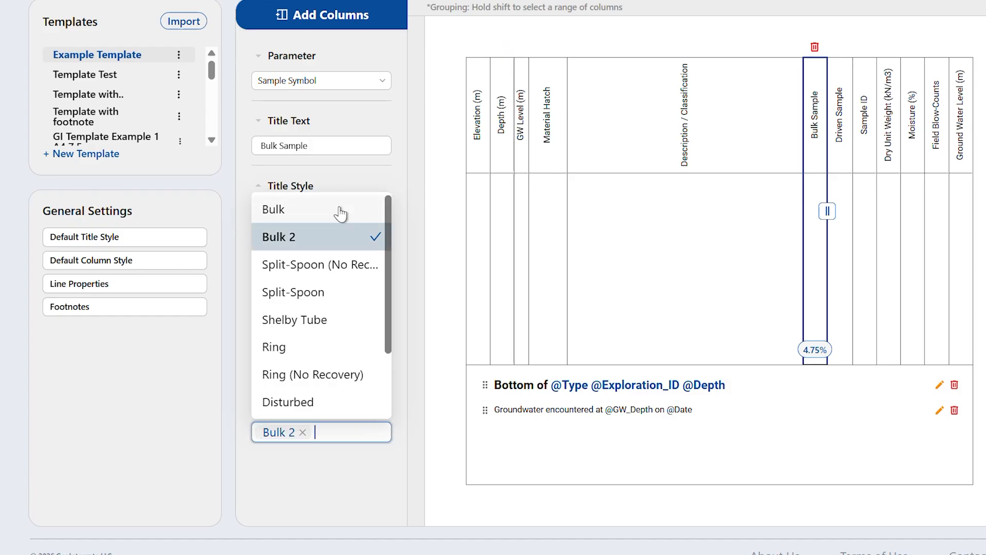
left_click(334, 211)
left_click(390, 472)
Step: Limit the Driven Sample column to the Split-Spoon and Ring symbols with their No Recovery variants by turning off Include All Samples
left_click(835, 146)
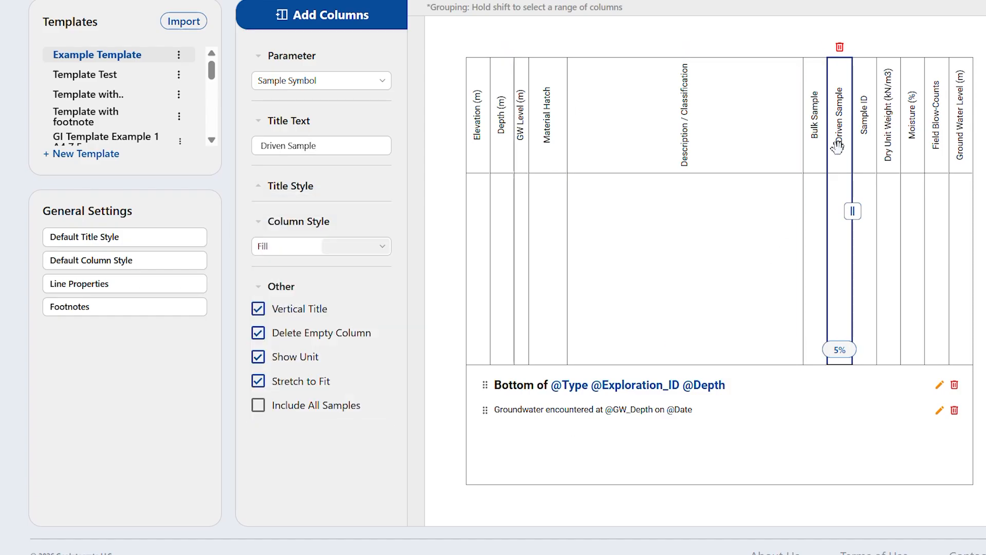
left_click(259, 406)
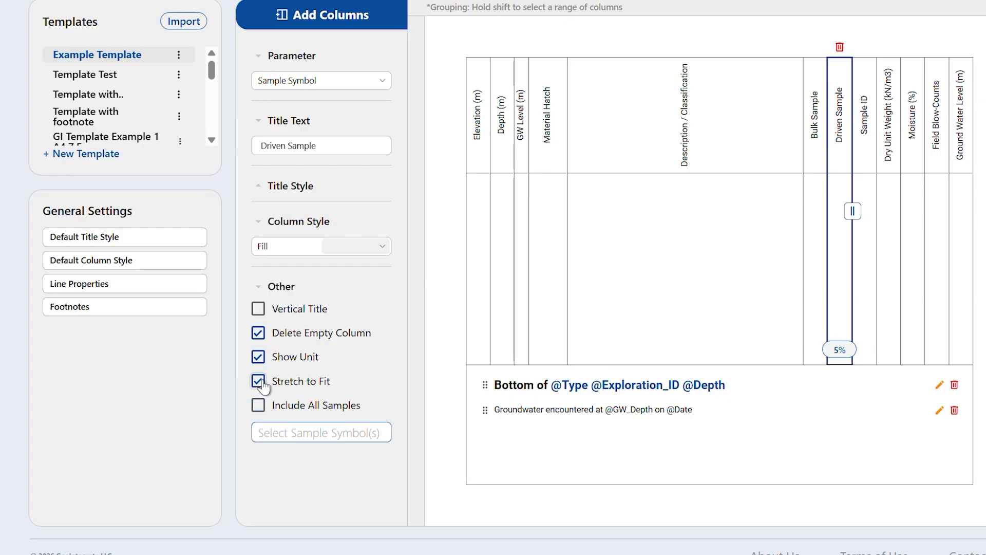
left_click(320, 432)
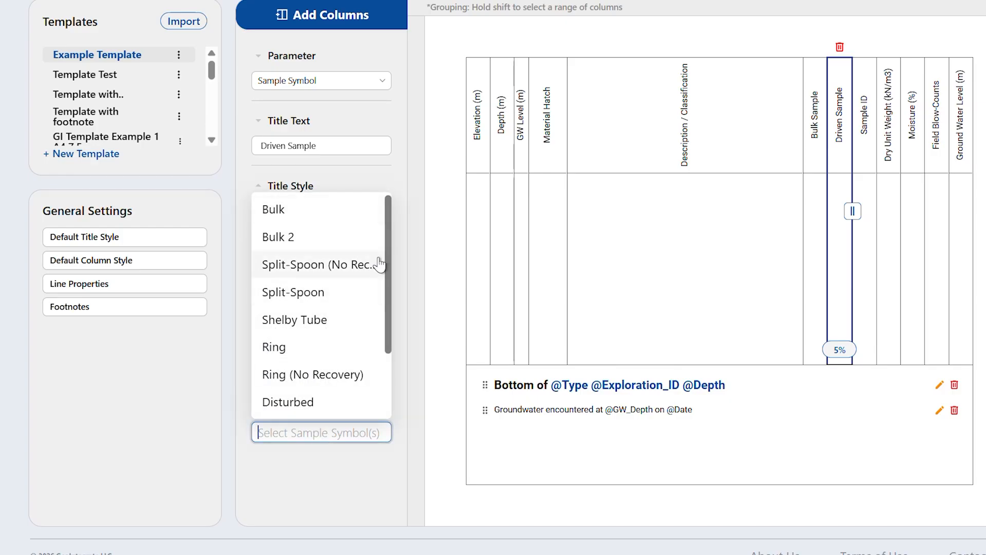
scroll(349, 329, "down", 2)
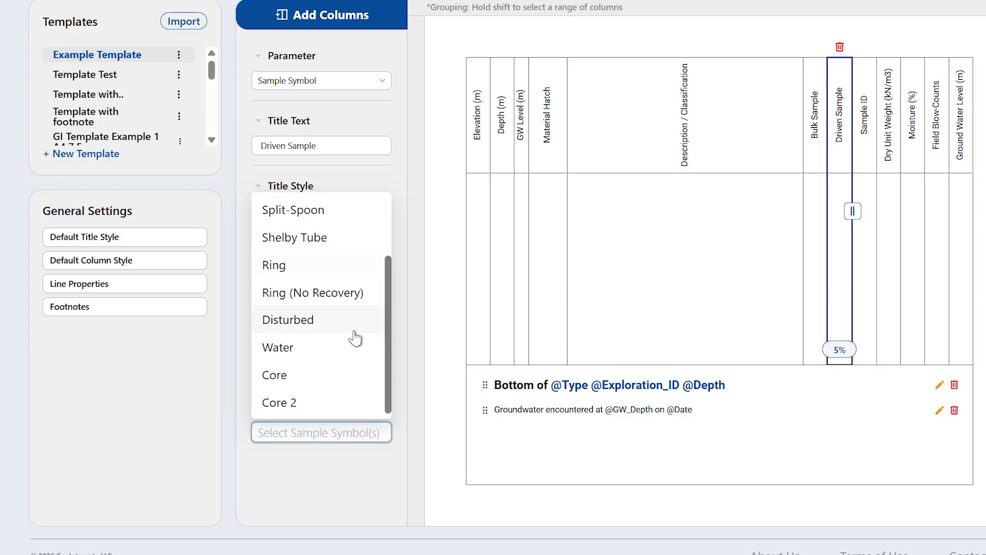
scroll(331, 247, "up", 2)
left_click(334, 265)
left_click(334, 292)
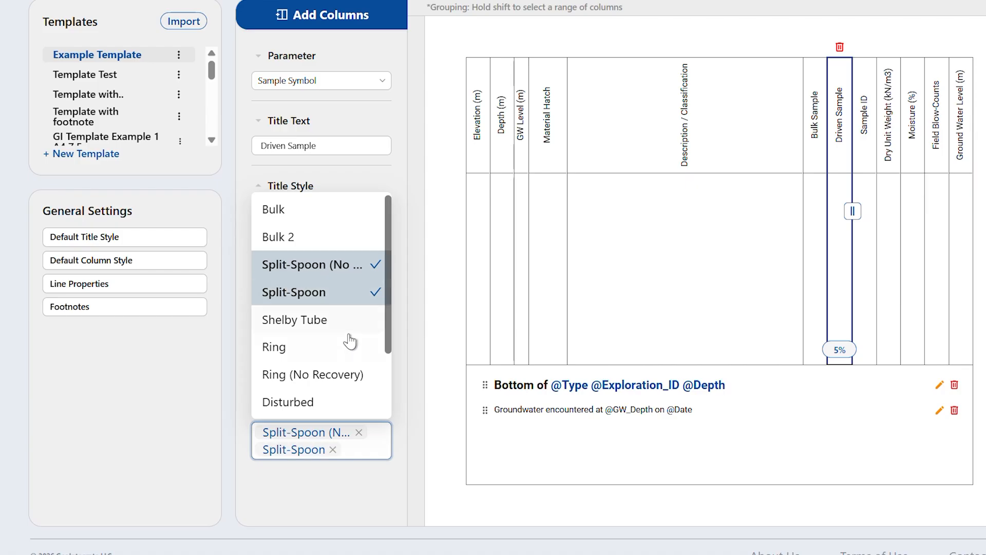
left_click(335, 374)
left_click(339, 355)
left_click(701, 257)
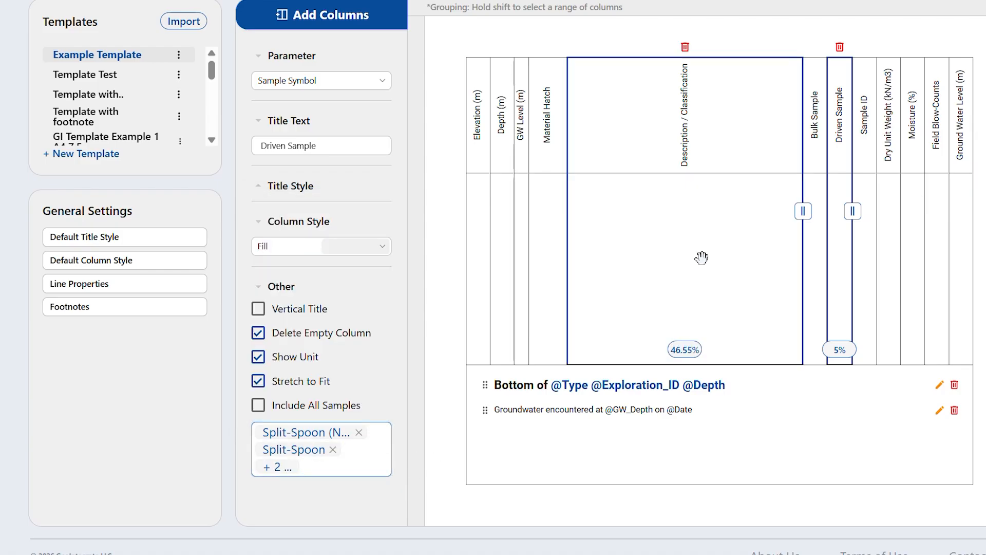
left_click(814, 146)
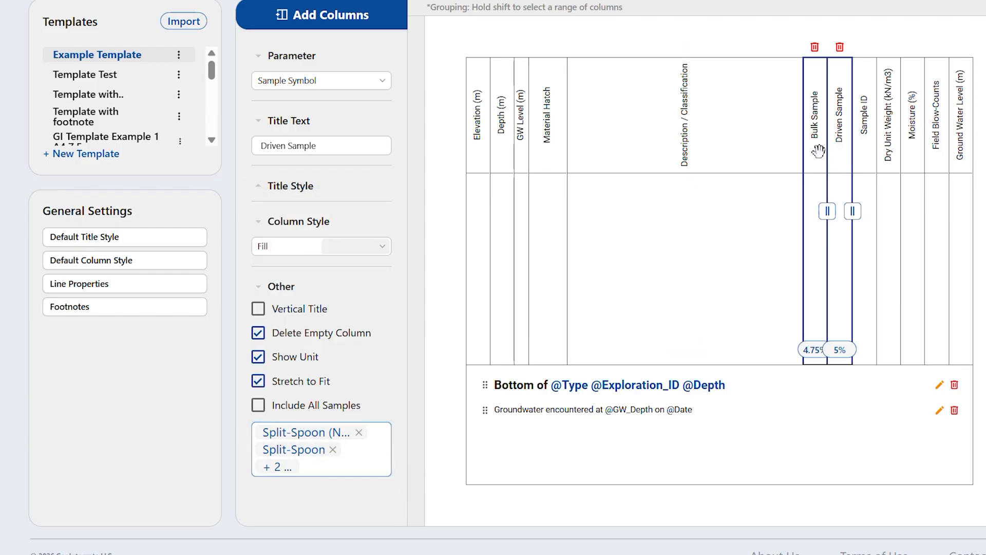
Step: Try PPT - qu as the Field Blow-Counts column's parameter and restore Field Blow-Counts
left_click(925, 137)
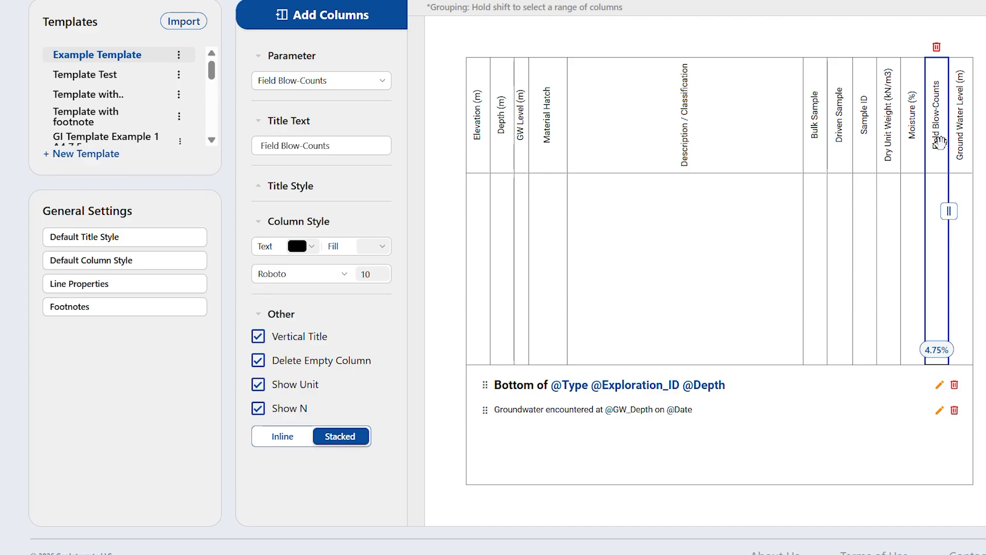
left_click(380, 80)
scroll(362, 181, "down", 3)
scroll(385, 180, "up", 3)
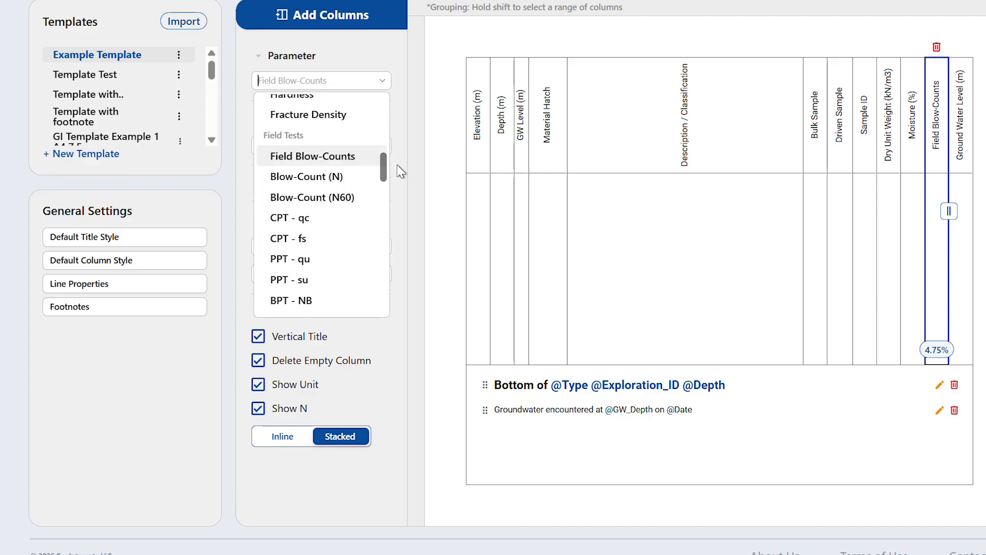
left_click(319, 143)
left_click(383, 80)
left_click(326, 214)
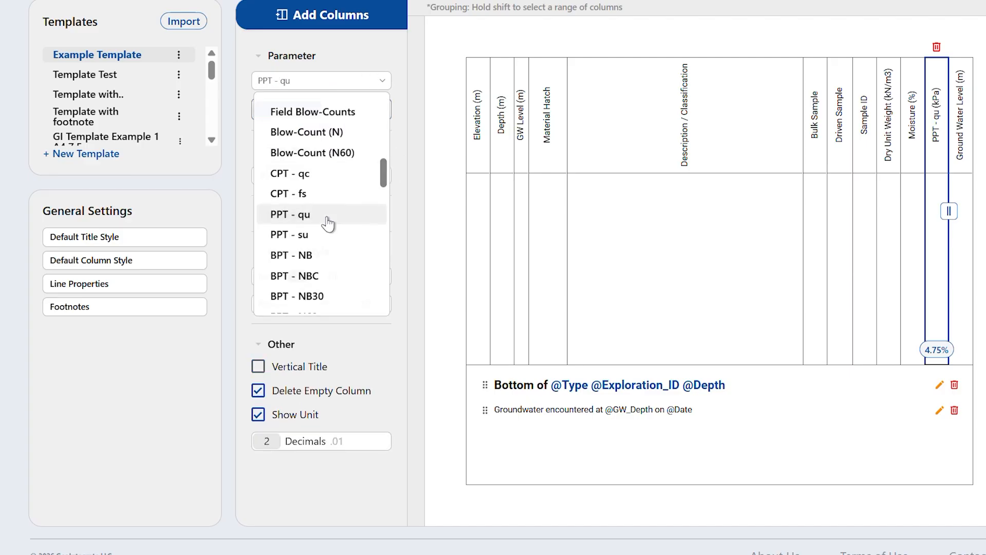
left_click(379, 80)
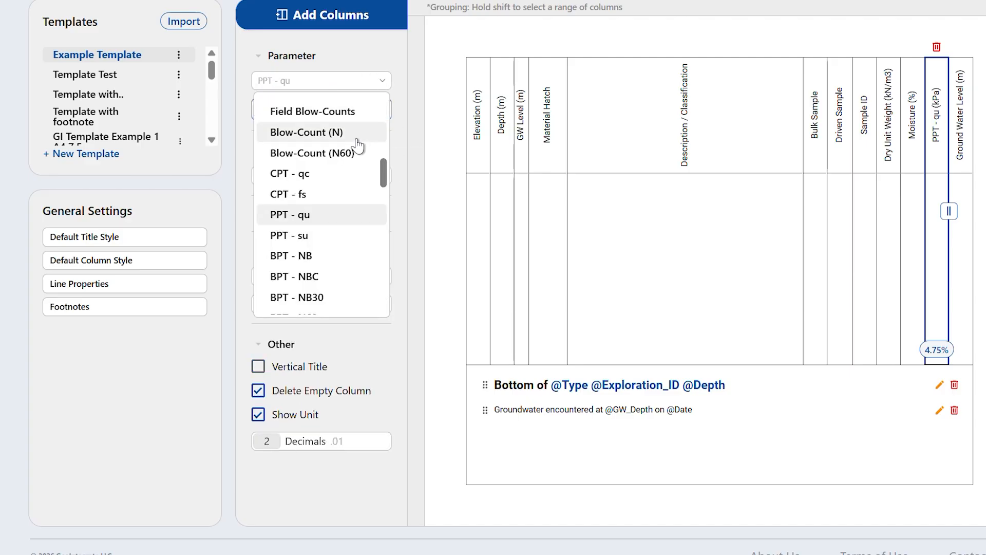
left_click(371, 123)
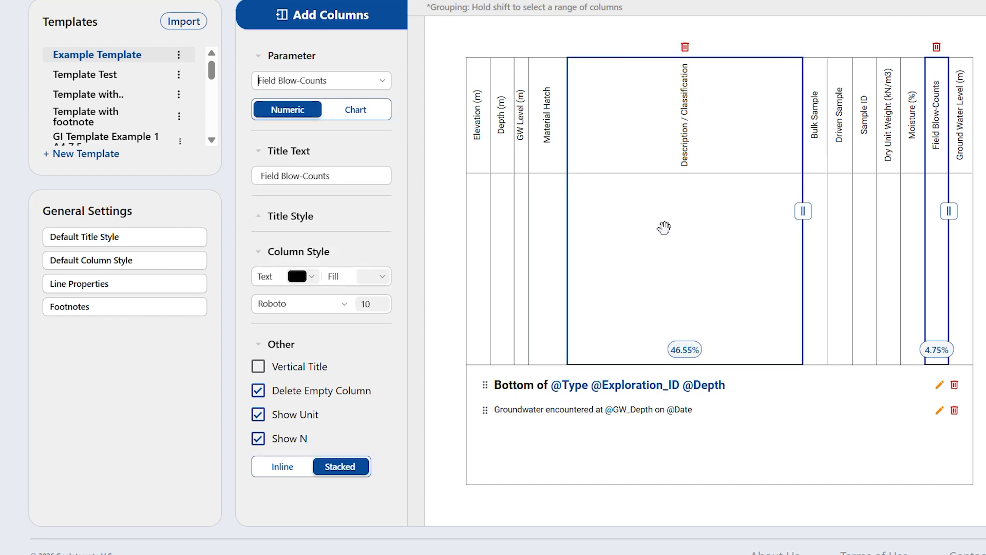
Step: Display the Field Blow-Counts column as a Chart and review its text, fill and symbol style options
left_click(353, 107)
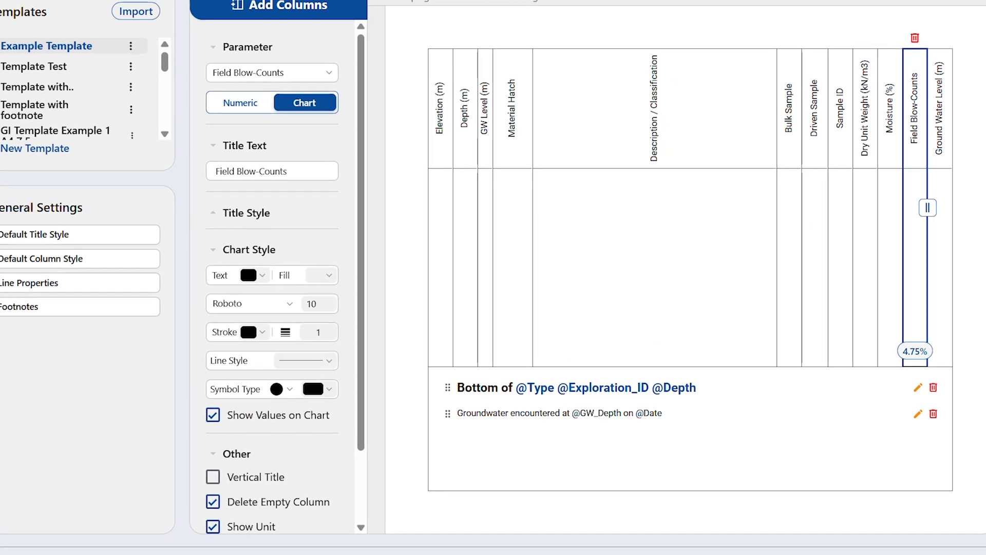
left_click(147, 273)
left_click(192, 271)
left_click(220, 273)
left_click(190, 309)
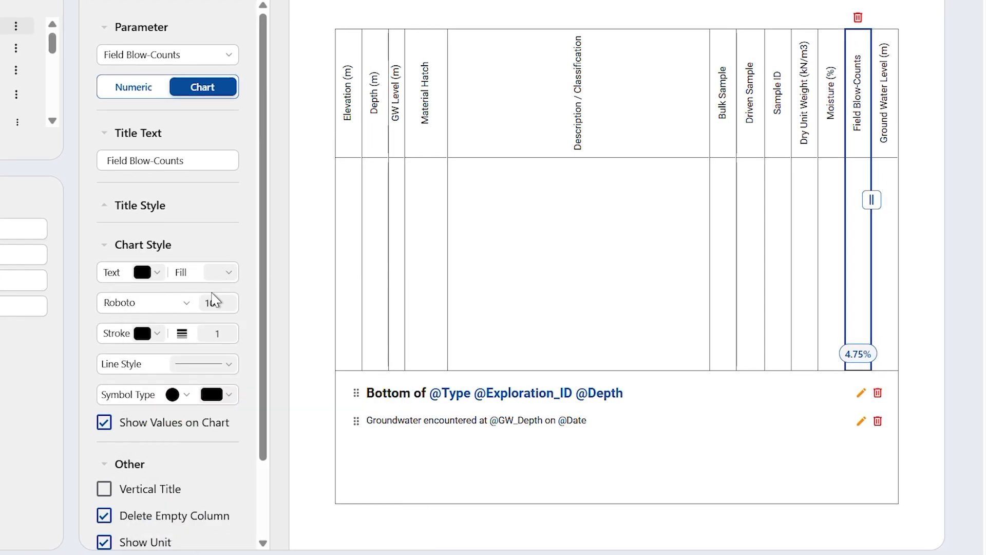
left_click(186, 395)
left_click(229, 396)
left_click(206, 398)
Step: Switch Show Values on Chart off and back on, and try the Inline layout before returning to Stacked for Field Blow-Counts
left_click(105, 423)
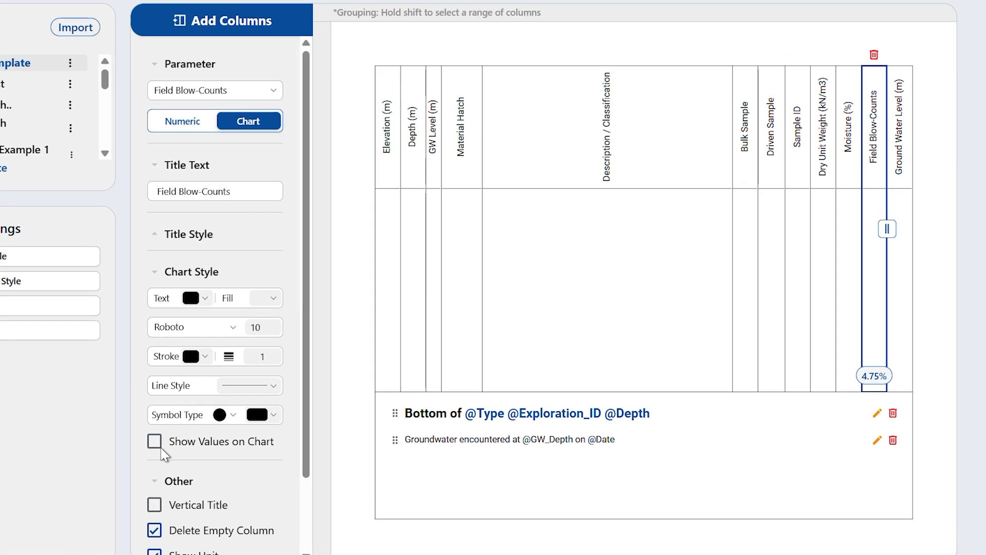
left_click(156, 444)
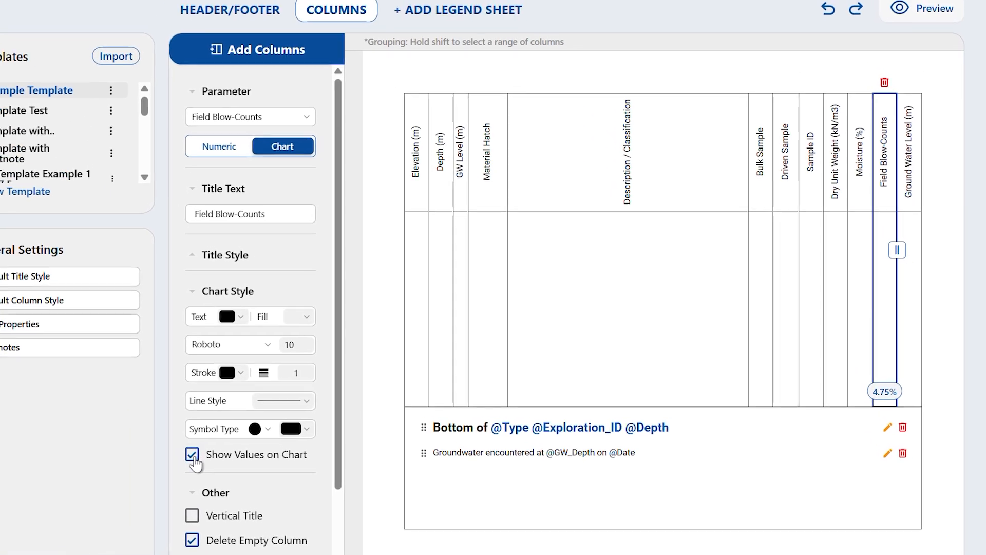
scroll(315, 281, "down", 2)
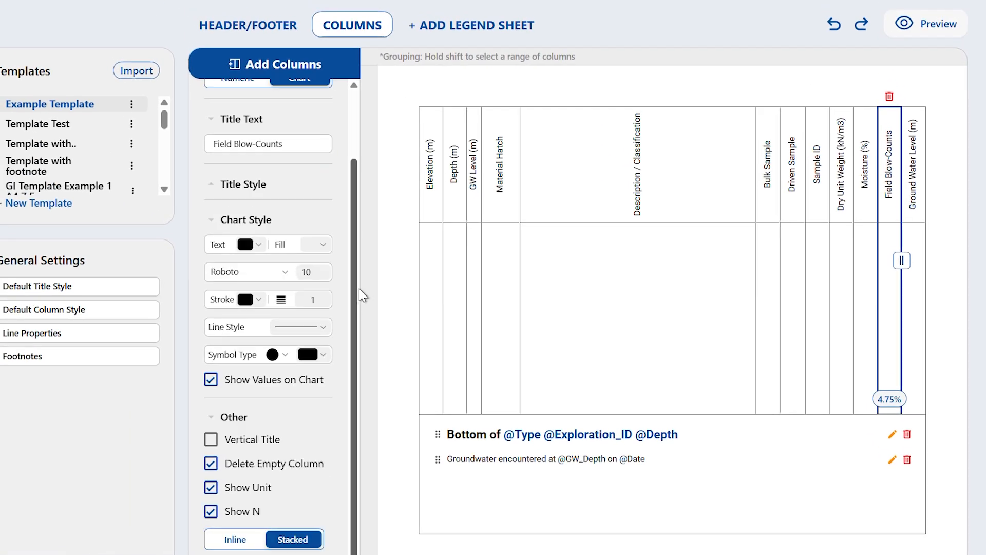
scroll(306, 429, "up", 2)
scroll(308, 422, "down", 2)
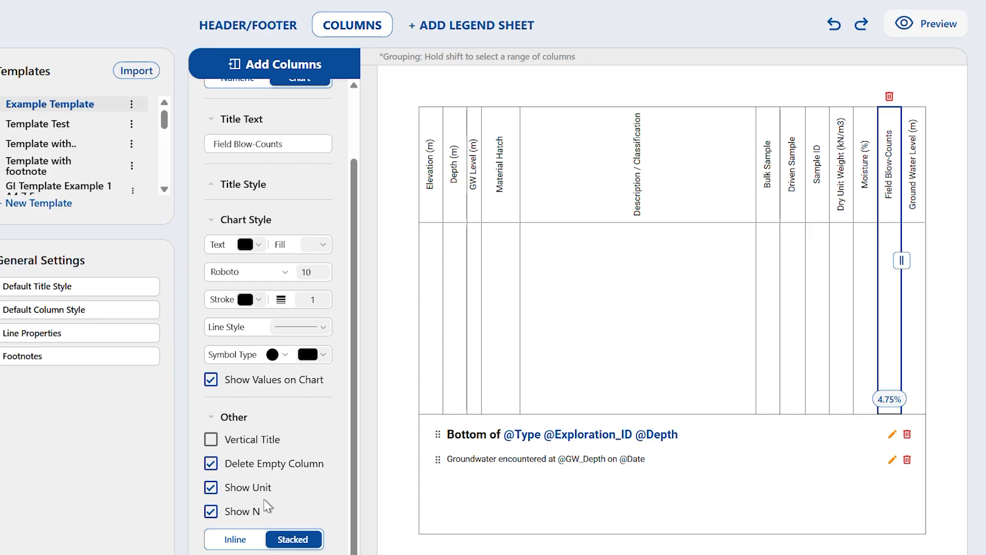
left_click(238, 541)
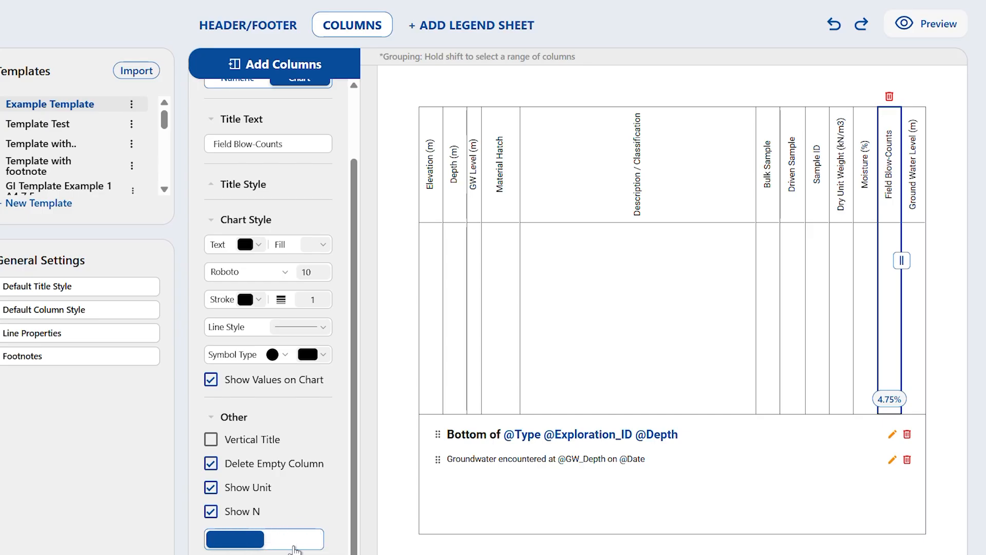
left_click(294, 546)
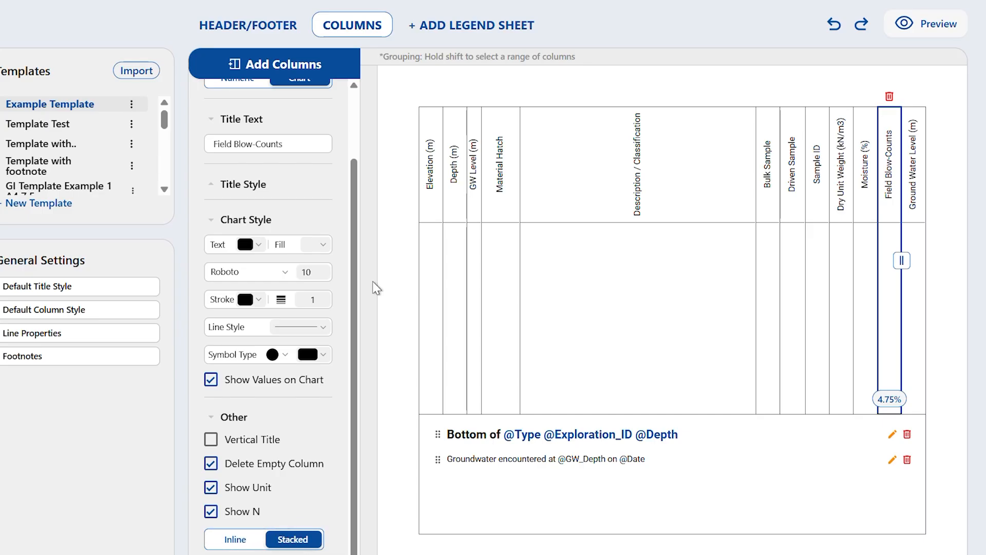
scroll(319, 403, "up", 2)
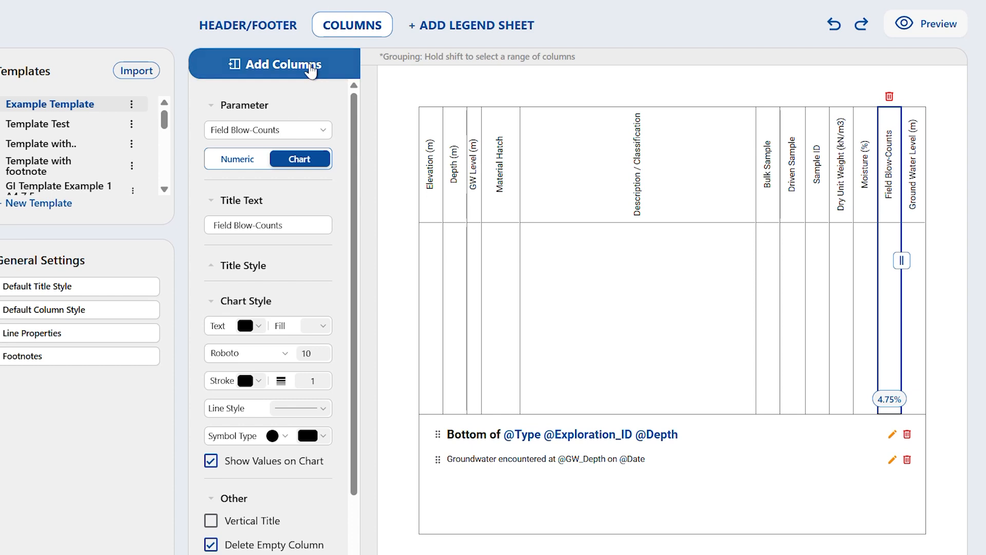
Step: Add a column at the end of the log and set its parameter to Blow-Count (N)
left_click(304, 66)
left_click(330, 276)
left_click(291, 135)
left_click_drag(336, 164, 340, 211)
left_click(259, 299)
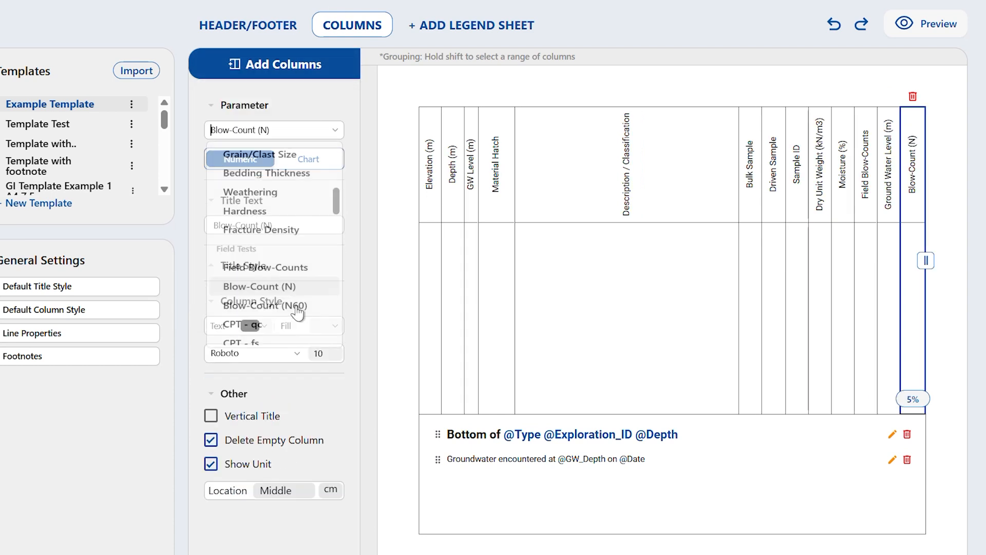
Step: Add another column at the end of the log and set its parameter to Blow-Count (N60)
left_click(287, 64)
left_click(331, 276)
left_click(329, 132)
left_click_drag(336, 163, 335, 237)
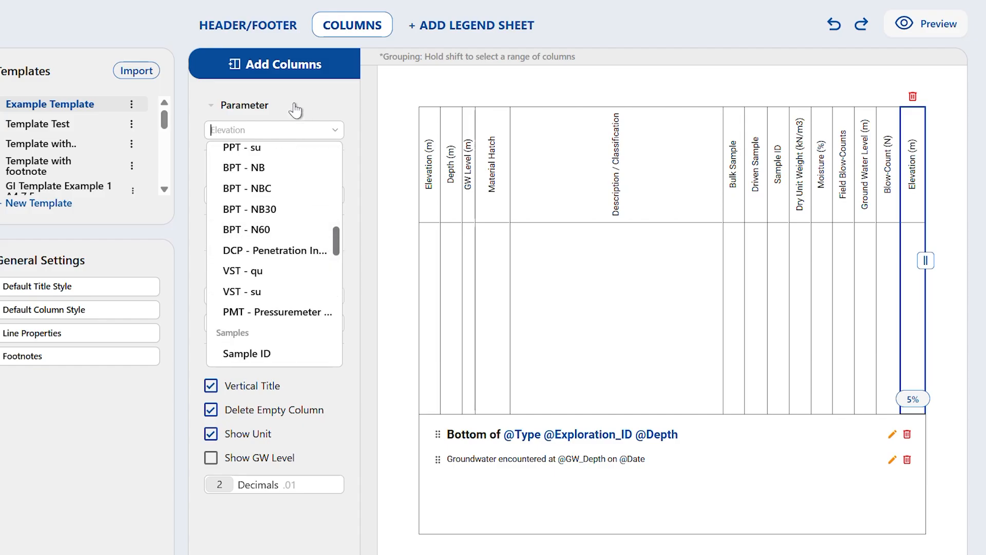
type("N60")
left_click(247, 175)
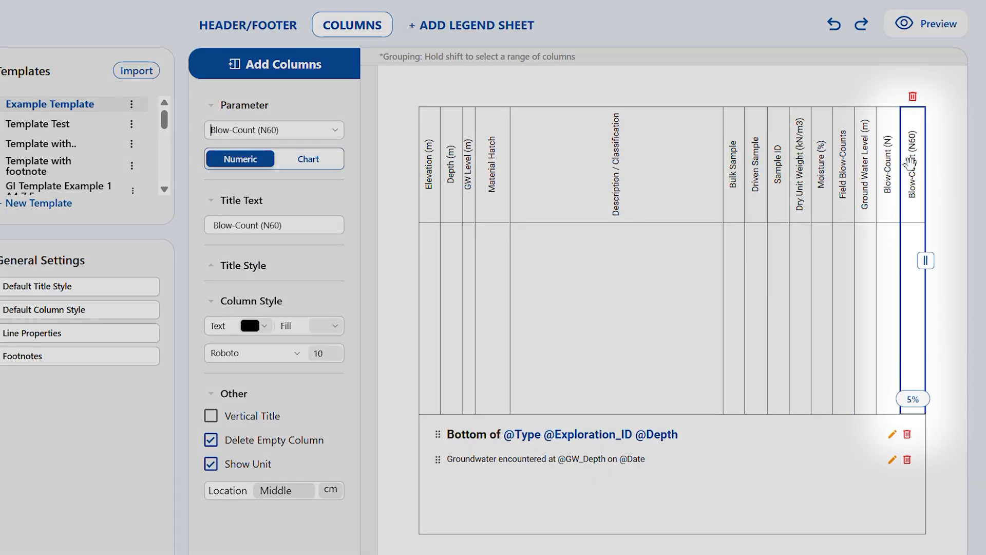
Step: Try the Top and Middle locations for the Blow-Count (N) values, and set the location to Bottom (-30 cm)
left_click(888, 154)
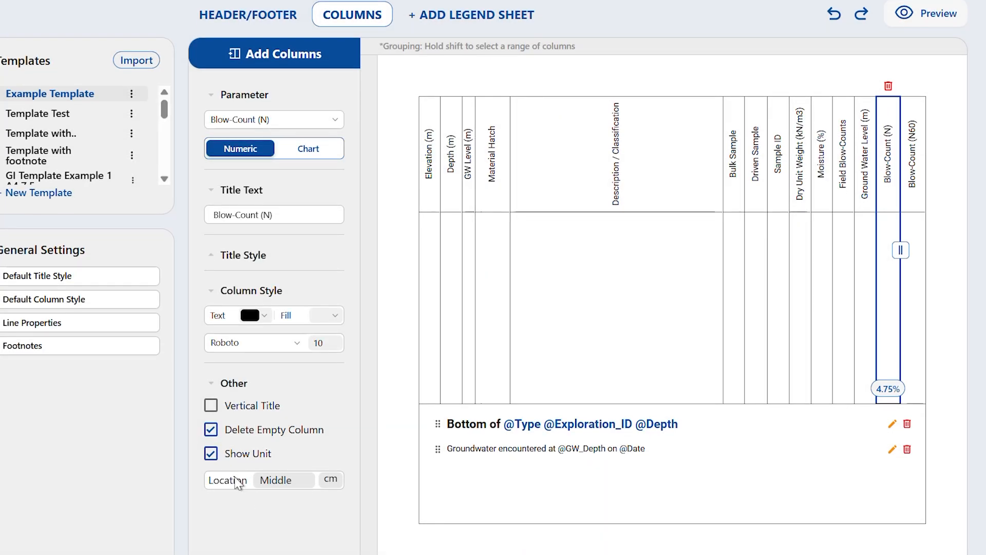
left_click(275, 473)
left_click(284, 503)
left_click(291, 480)
left_click(289, 524)
left_click(301, 479)
left_click(291, 546)
Step: Set the Blow-Count (N60) column's value location to Bottom (-30 cm)
left_click(913, 231)
left_click(286, 480)
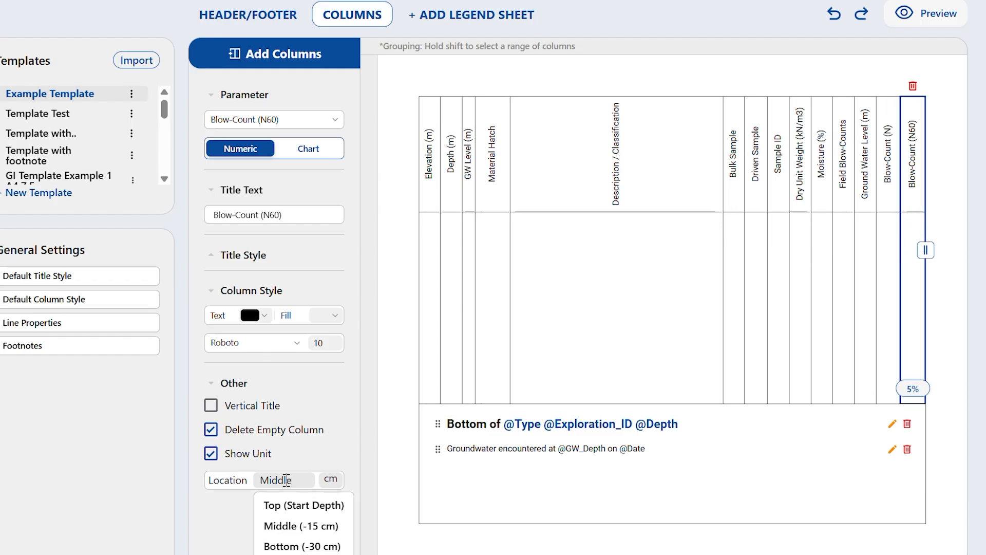
left_click(298, 546)
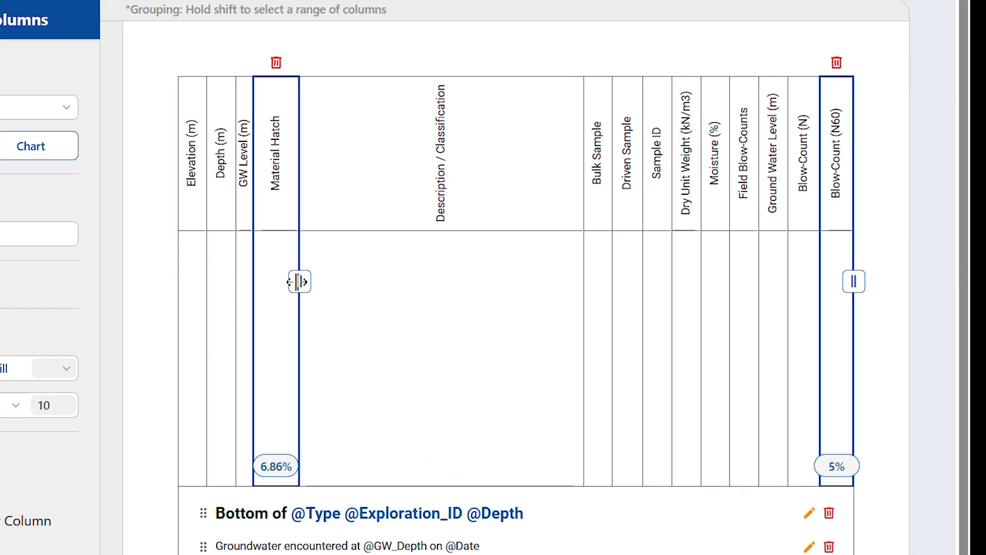
Step: Widen the Material Hatch column and set its width to 10%
mouse_move(298, 283)
left_mouse_down()
mouse_move(329, 263)
mouse_move(493, 281)
mouse_move(321, 303)
mouse_move(314, 322)
left_mouse_up()
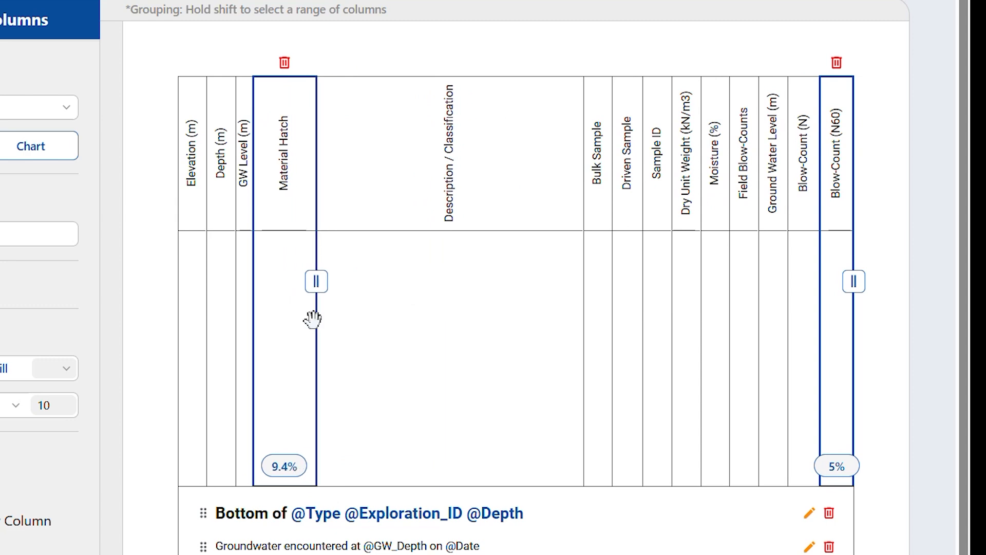
left_click(288, 468)
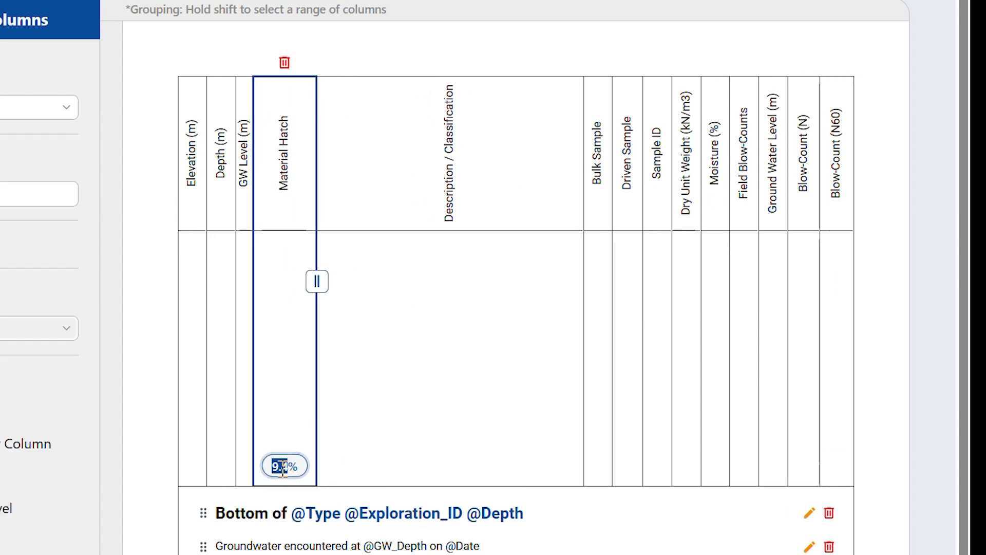
type("10")
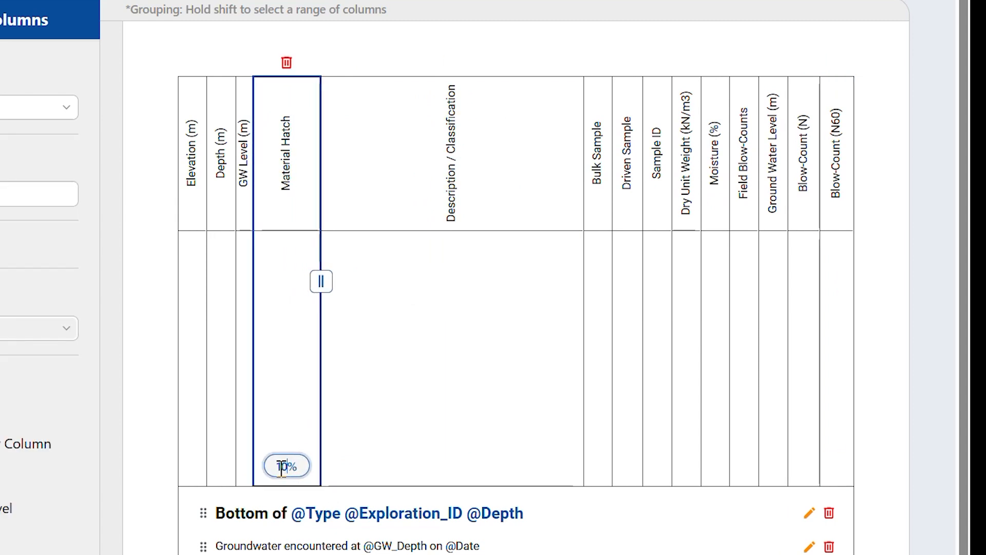
Step: Shorten the column title row slightly and widen the Description / Classification column to about 39%
left_click_drag(192, 232, 249, 220)
left_click(420, 366)
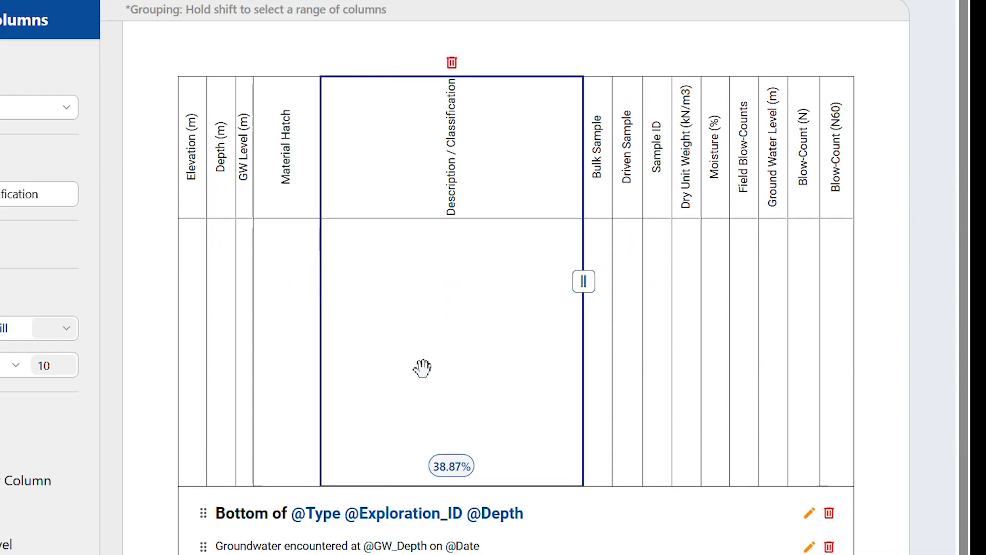
left_click_drag(583, 280, 584, 308)
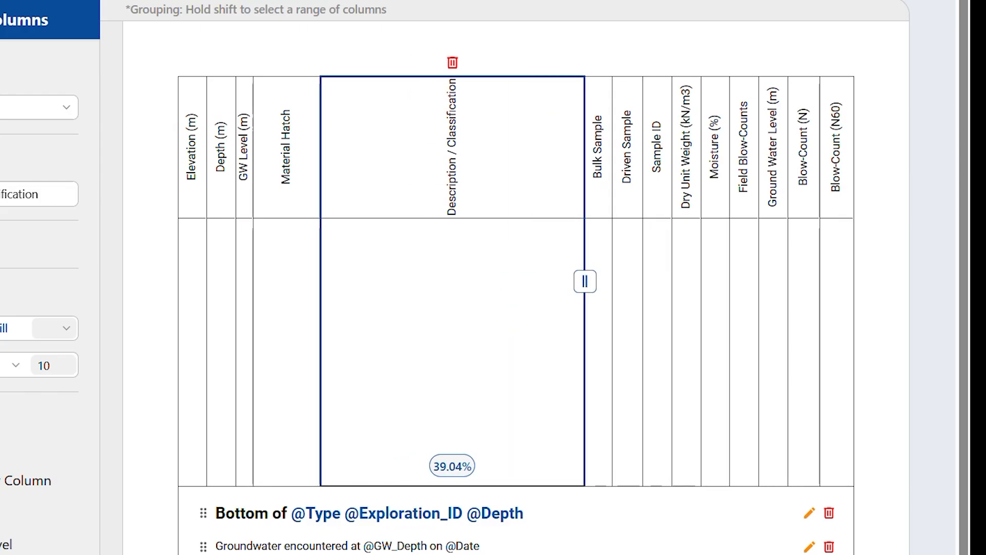
Step: Group the Bulk Sample and Driven Sample columns and title the group "Sample"
left_click(600, 249)
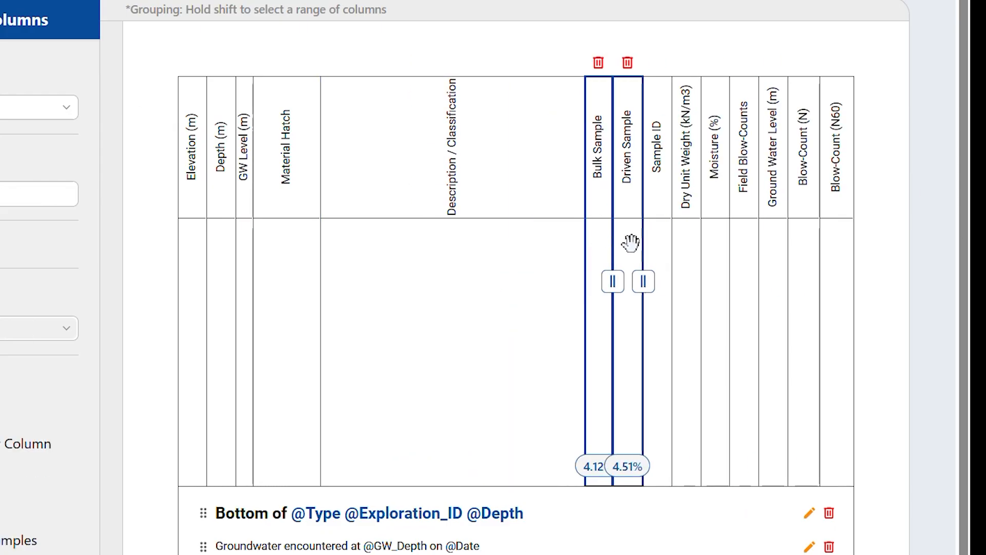
left_click(631, 243, "shift")
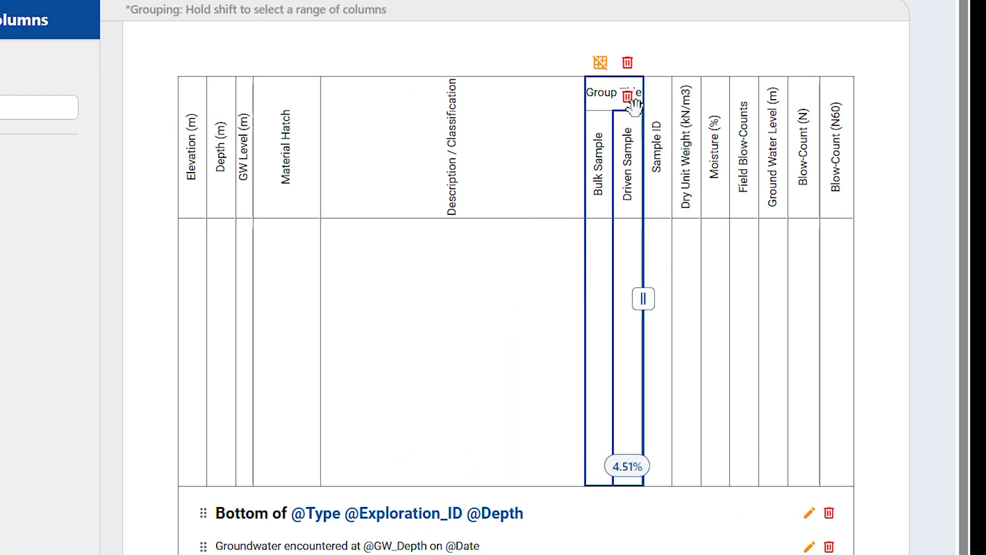
left_click(595, 92)
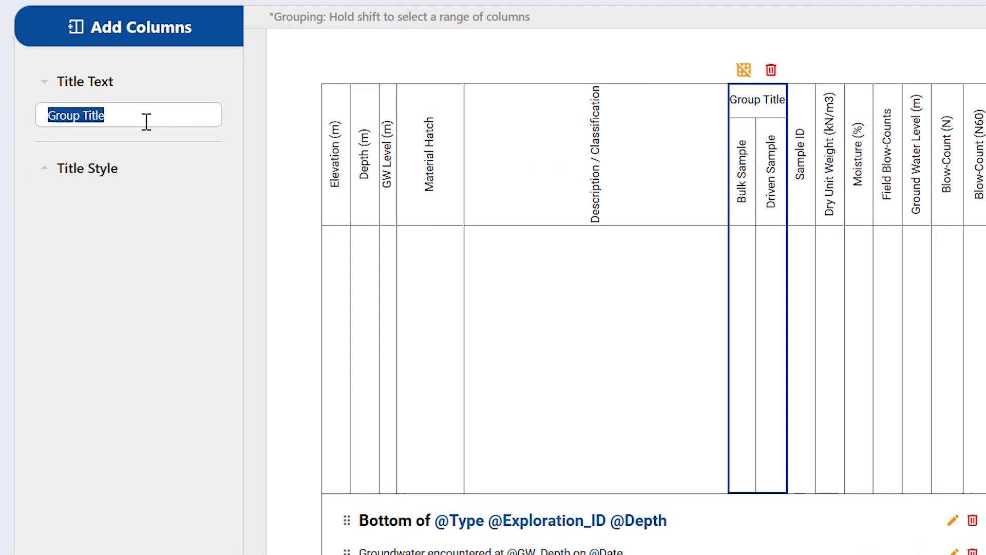
type("Sa")
type("mple")
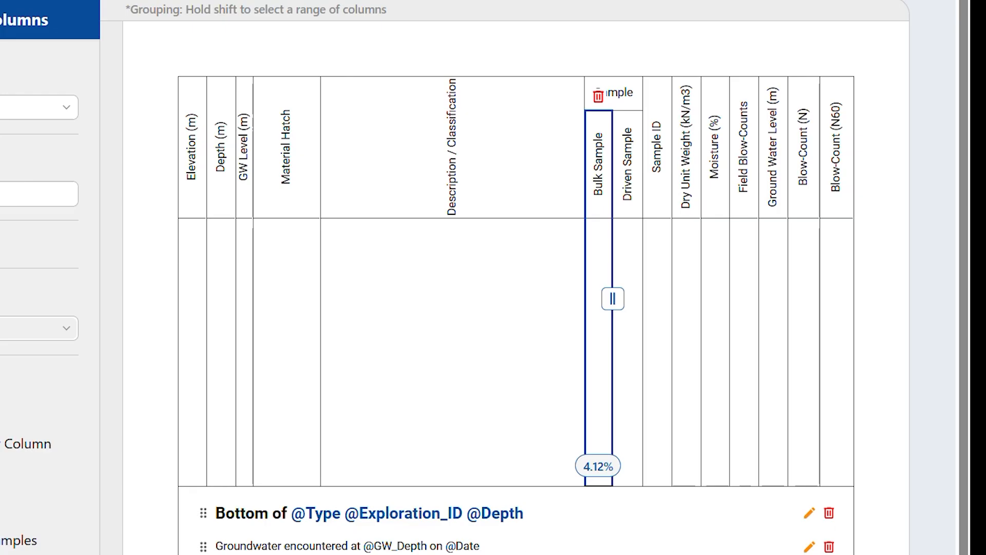
Step: Ungroup the Sample column group, keeping its Bulk Sample and Driven Sample columns
left_click(620, 96)
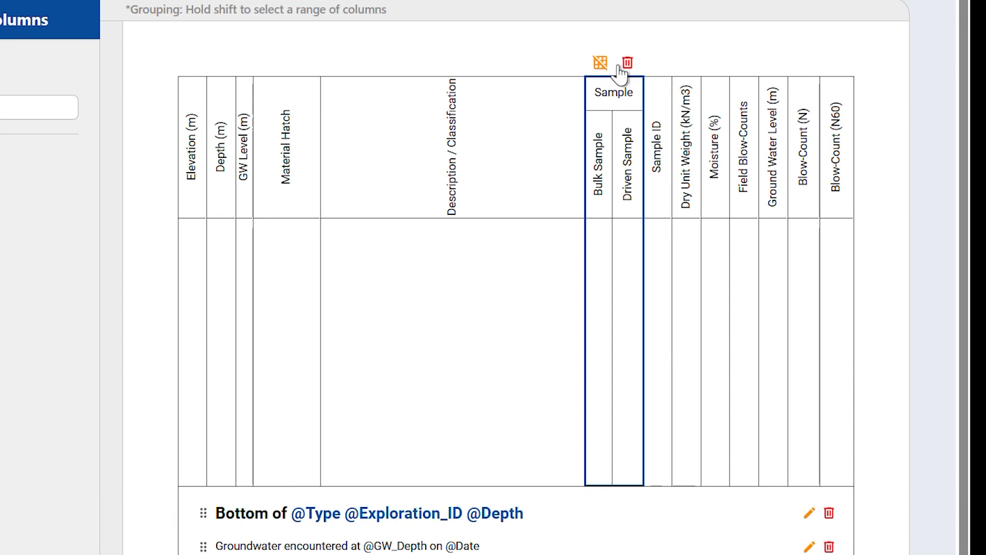
left_click(601, 63)
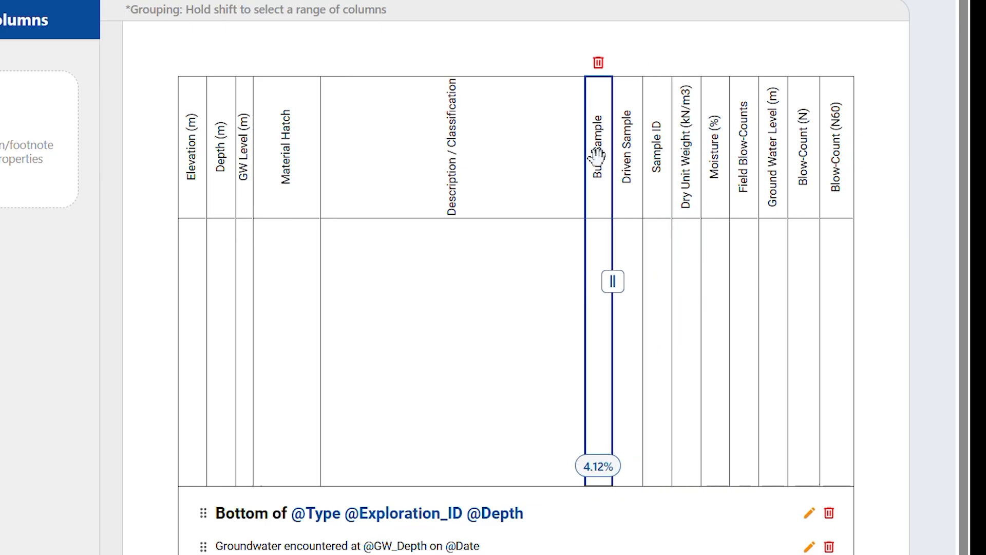
Step: Group the Dry Unit Weight and Moisture columns, and nest that group with Field Blow-Counts in an outer group
left_click(687, 194)
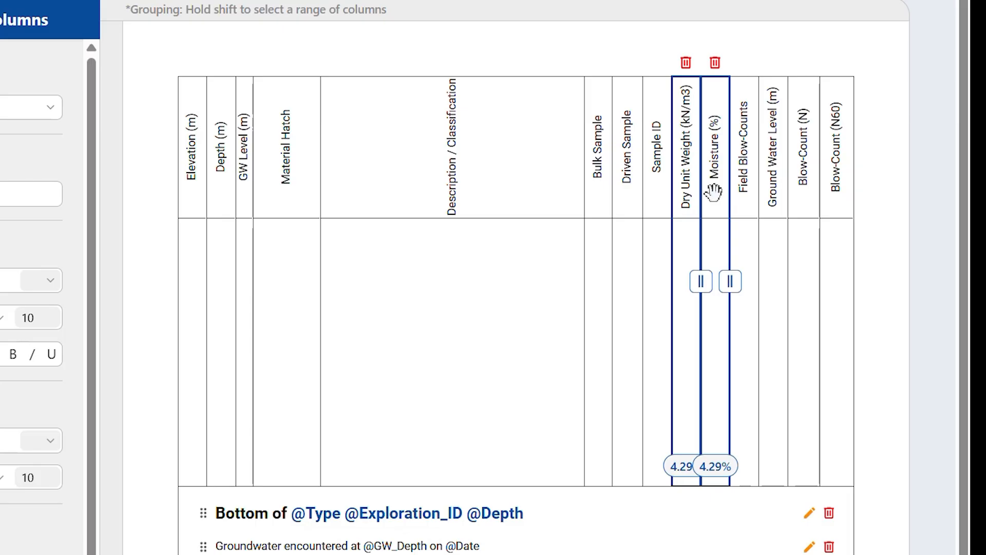
left_click(713, 150, "shift")
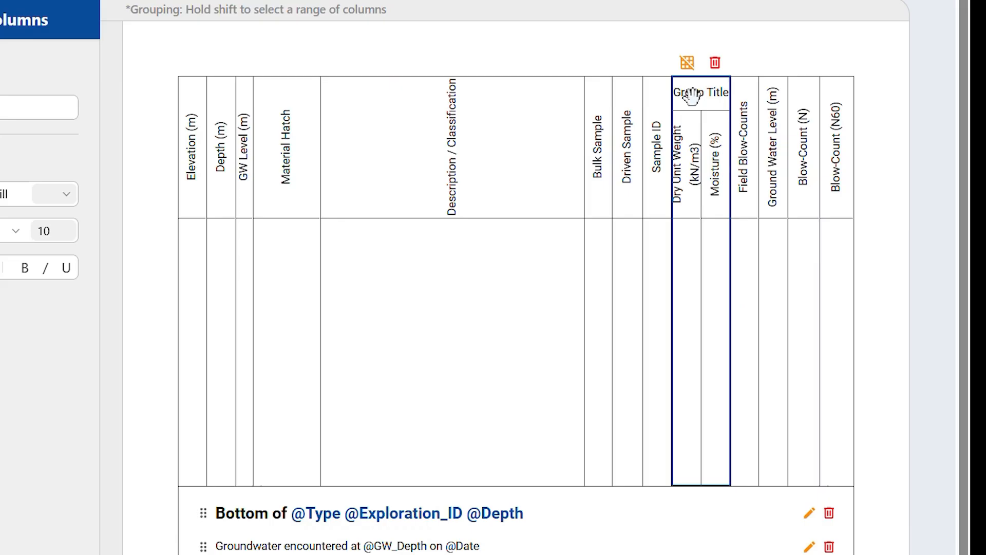
left_click(743, 105)
left_click(743, 105, "shift")
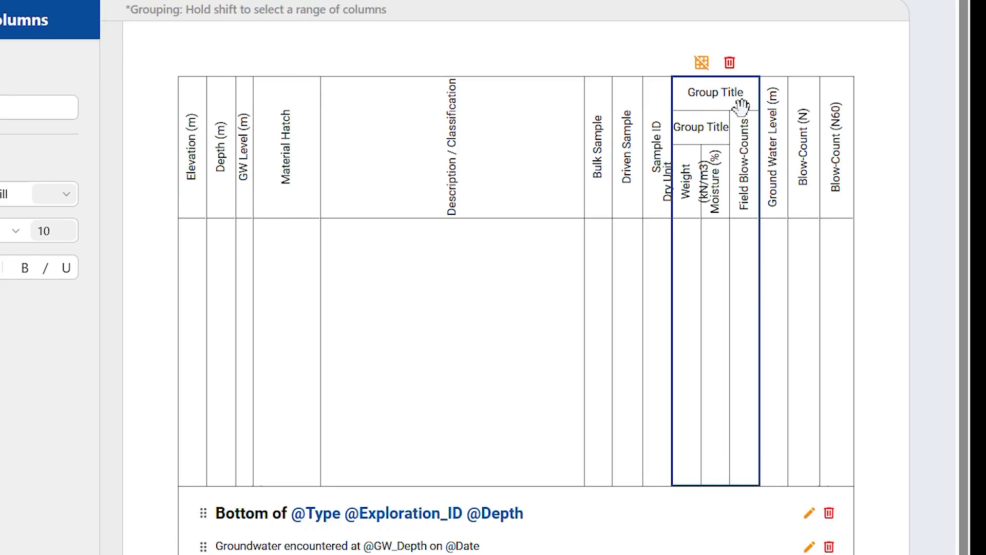